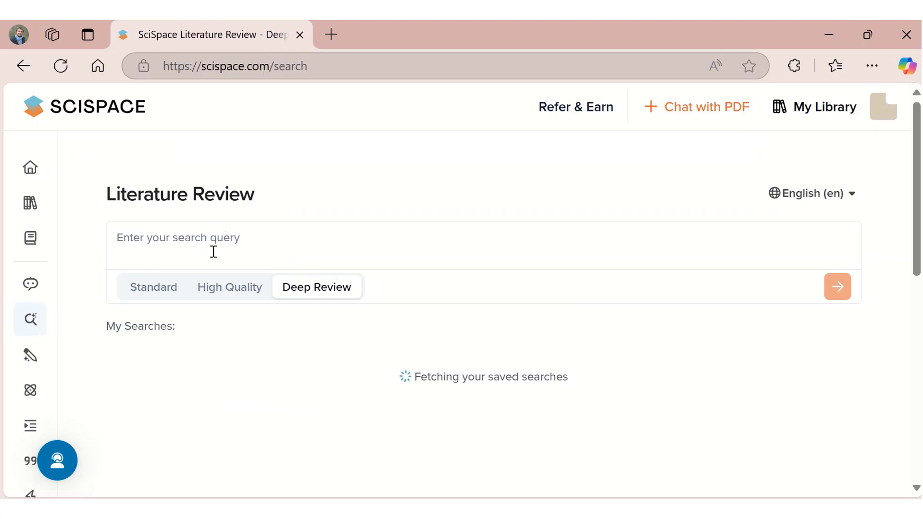
Step: Submit 'Impact of stress on health' as a new Deep Review question
{"action": "left_click", "coordinate": [194, 249]}
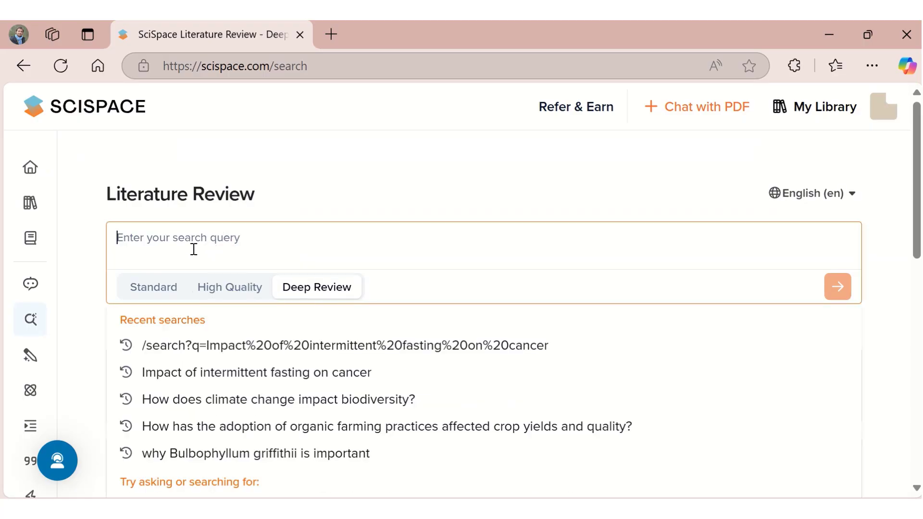
{"action": "type", "text": "Impact of"}
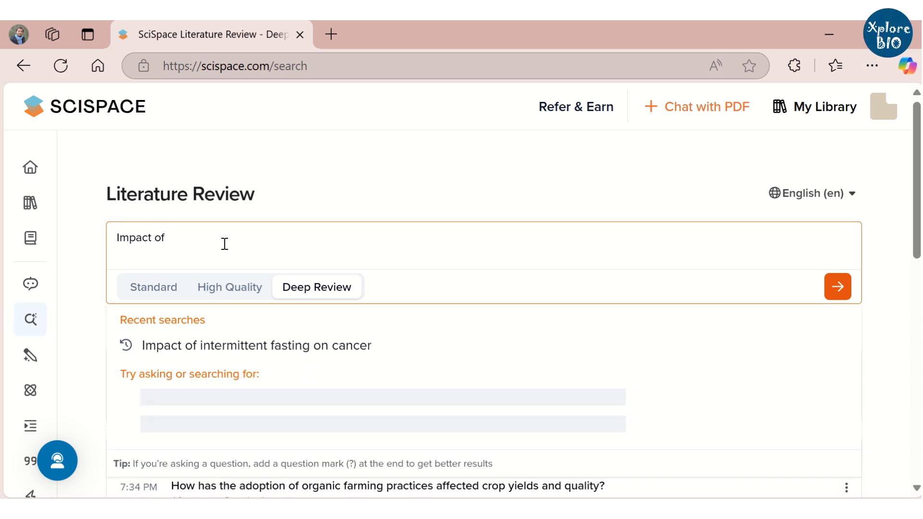
{"action": "type", "text": " stre"}
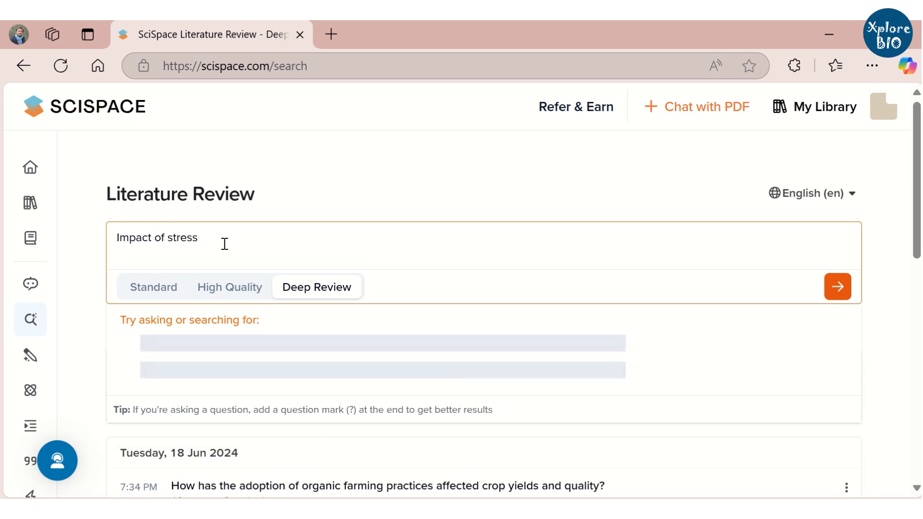
{"action": "type", "text": "ss "}
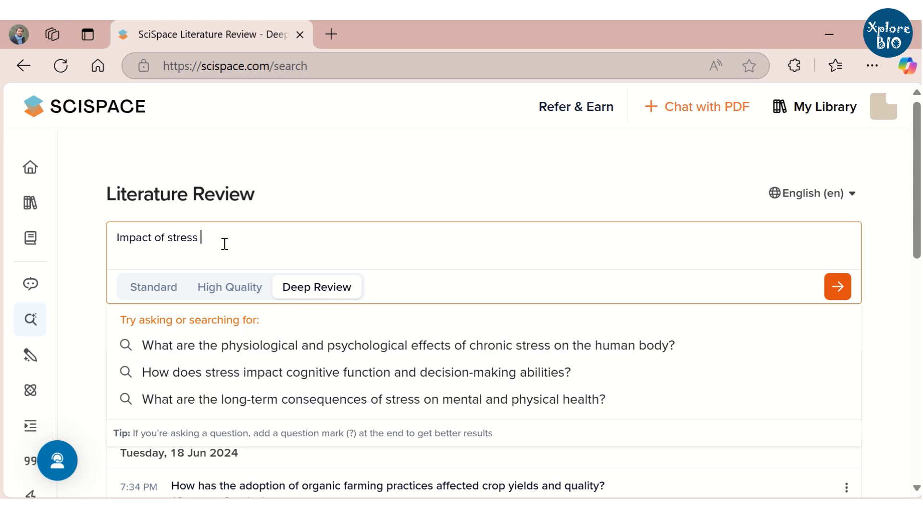
{"action": "type", "text": "on health"}
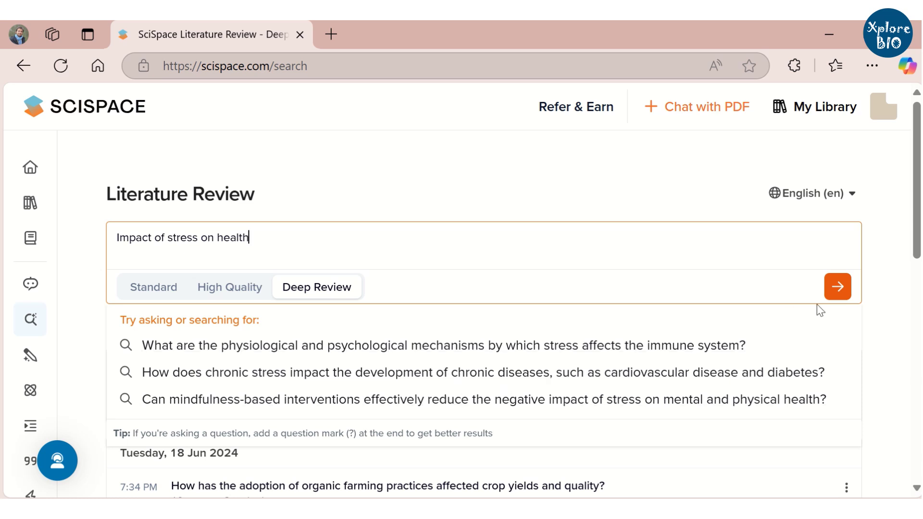
{"action": "left_click", "coordinate": [838, 289]}
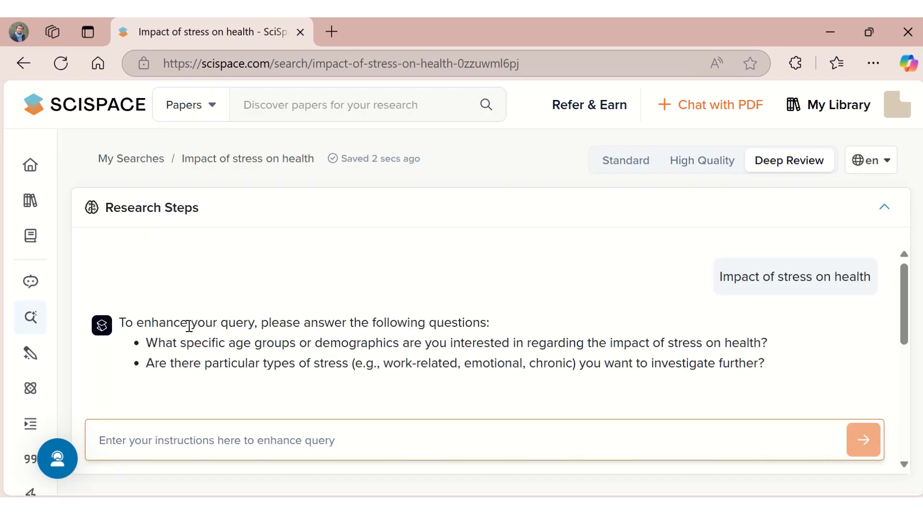
Step: Answer the clarifying questions to focus on chronic stress in teenagers, and send the reply
{"action": "left_click_drag", "start_coordinate": [147, 323], "coordinate": [250, 323]}
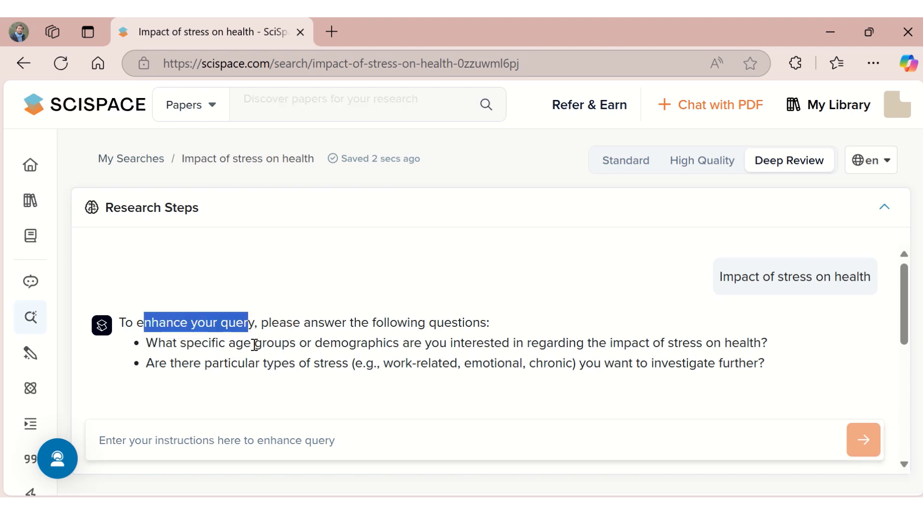
{"action": "left_click_drag", "start_coordinate": [186, 343], "coordinate": [297, 344]}
{"action": "left_click_drag", "start_coordinate": [231, 364], "coordinate": [378, 367]}
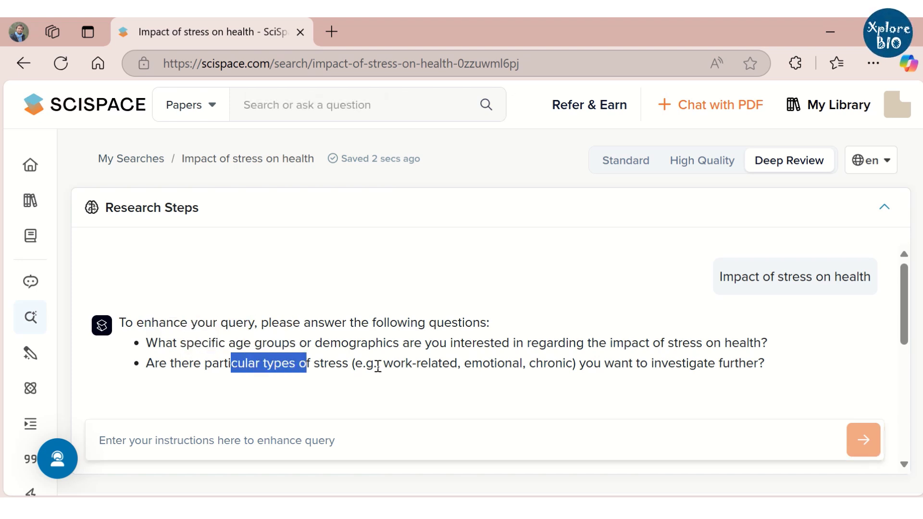
{"action": "left_click", "coordinate": [176, 442]}
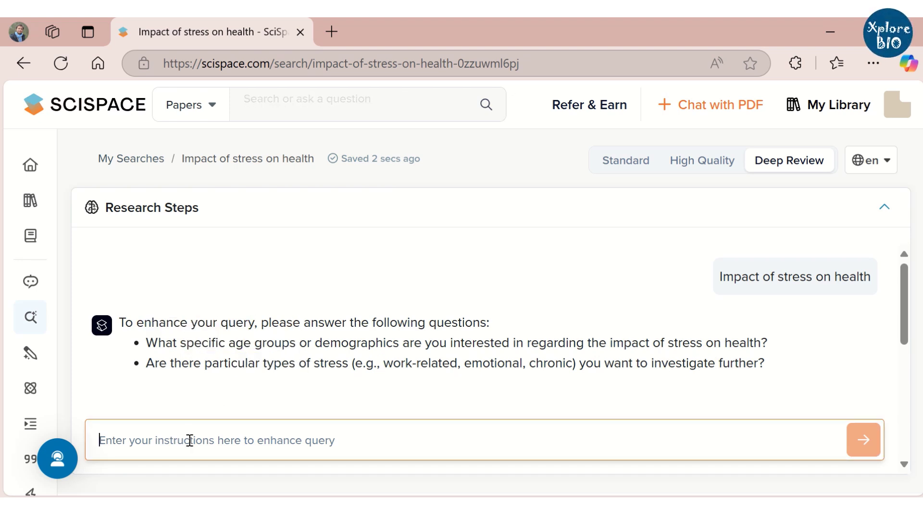
{"action": "type", "text": "I am interested in studying effect of chronic stress on health in teenagers"}
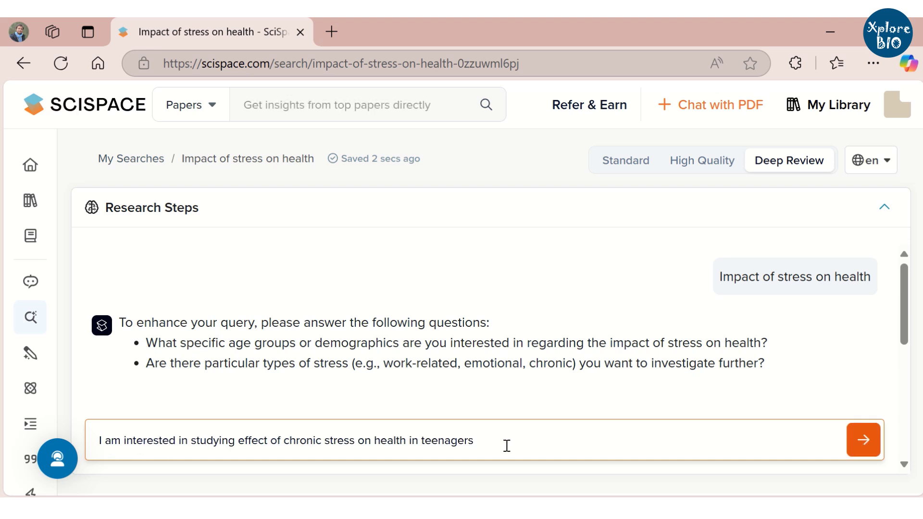
{"action": "left_click", "coordinate": [864, 439]}
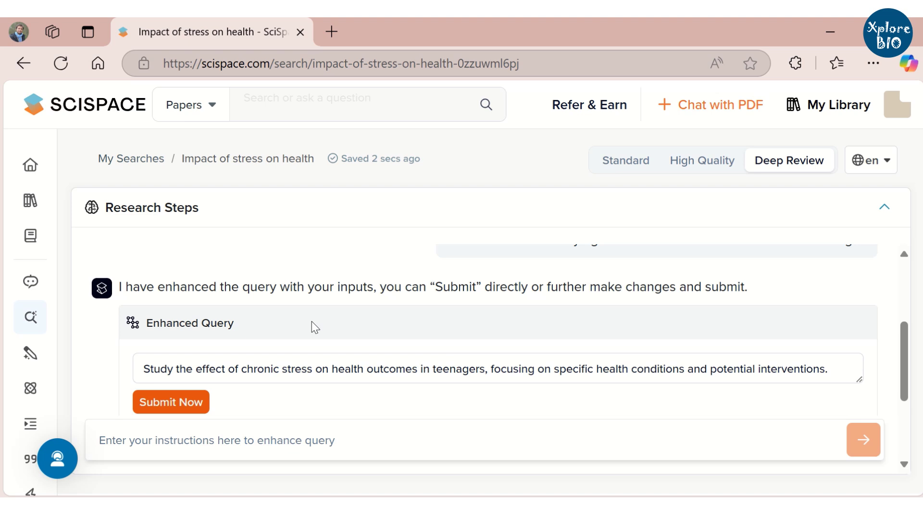
Step: Replace 'specific health conditions' with 'mental health disorder' in the Enhanced Query
{"action": "scroll", "coordinate": [313, 268], "scroll_direction": "down", "scroll_amount": 2}
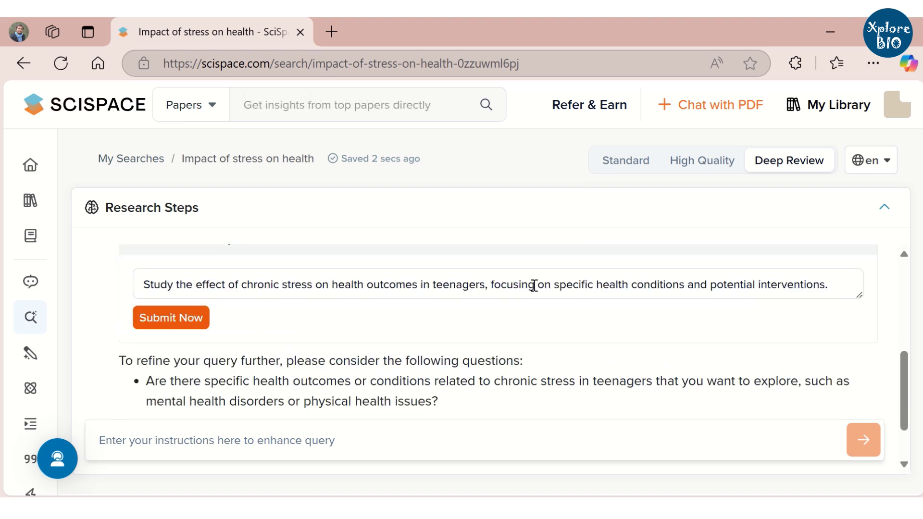
{"action": "scroll", "coordinate": [577, 317], "scroll_direction": "up", "scroll_amount": 1}
{"action": "left_click_drag", "start_coordinate": [557, 302], "coordinate": [686, 310]}
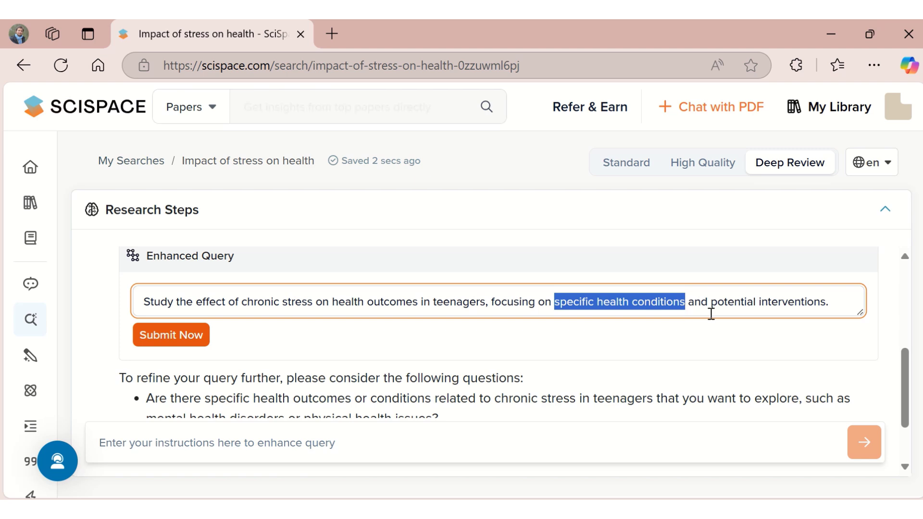
{"action": "type", "text": "mental health dis"}
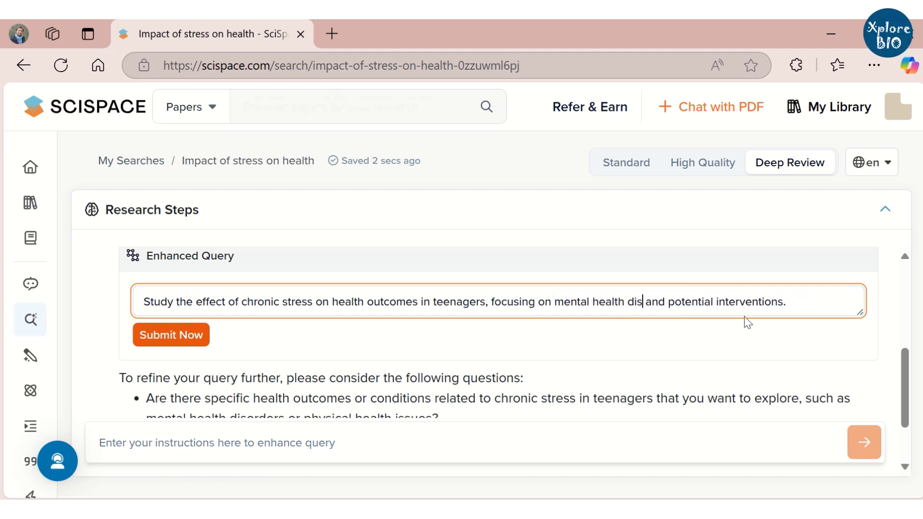
{"action": "type", "text": "order"}
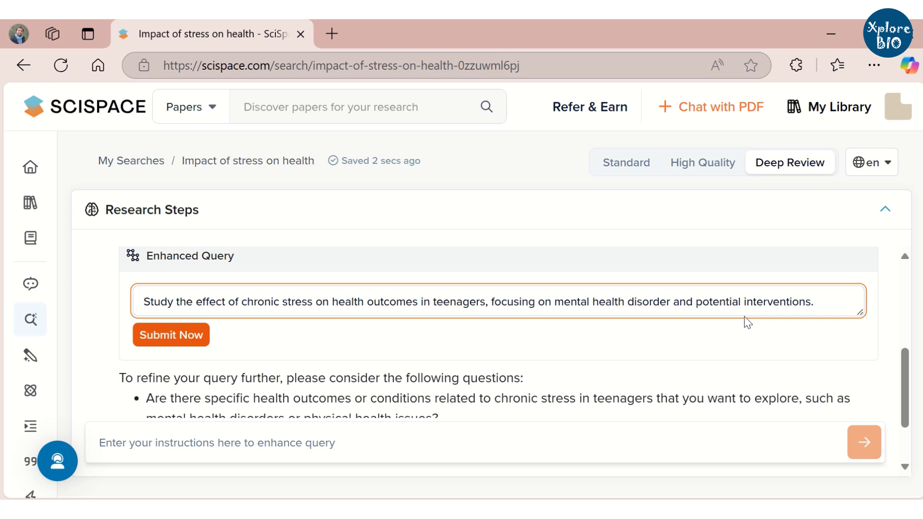
{"action": "scroll", "coordinate": [266, 322], "scroll_direction": "down", "scroll_amount": 2}
{"action": "scroll", "coordinate": [264, 315], "scroll_direction": "up", "scroll_amount": 2}
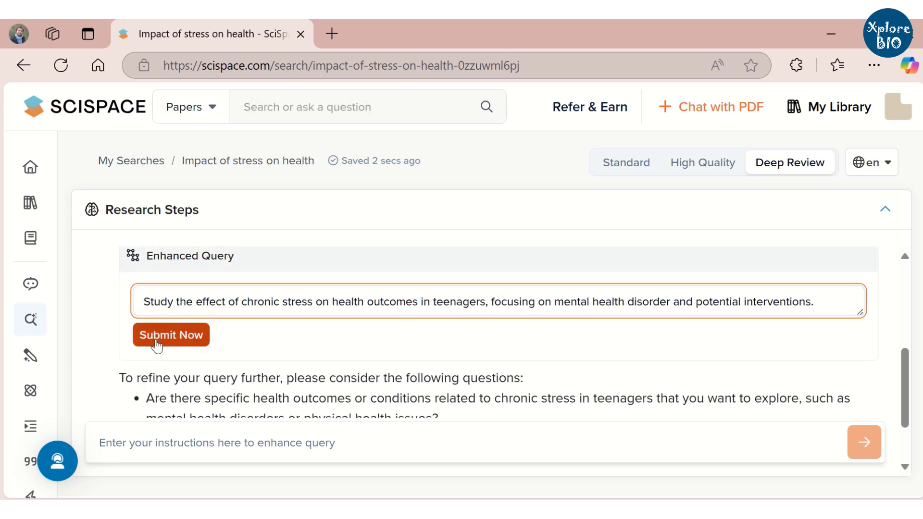
Step: Submit the enhanced teen chronic stress query and let it analyze 1750 papers, finding 399 relevant
{"action": "left_click", "coordinate": [157, 345]}
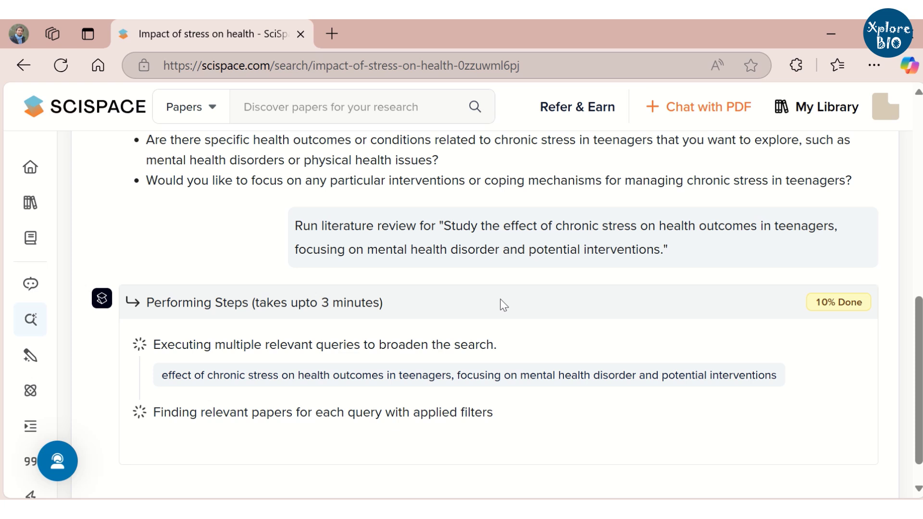
{"action": "scroll", "coordinate": [503, 306], "scroll_direction": "down", "scroll_amount": 1}
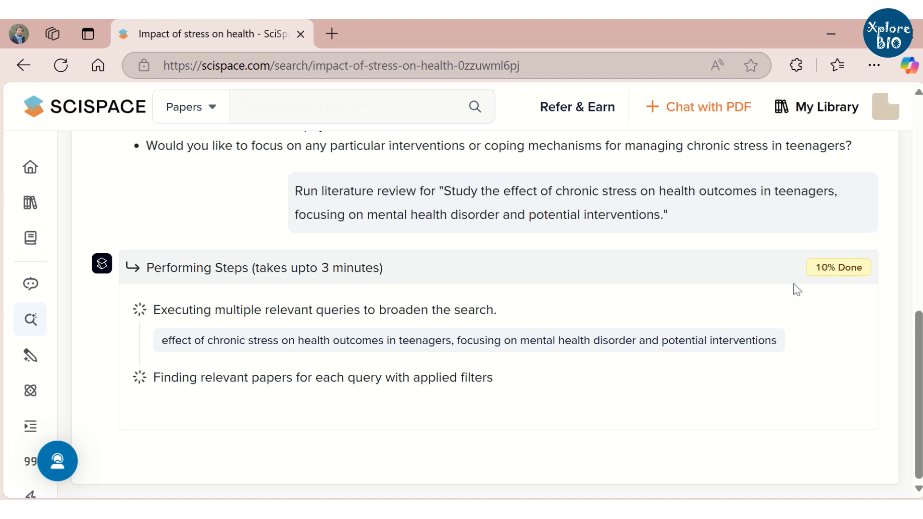
{"action": "scroll", "coordinate": [797, 290], "scroll_direction": "down", "scroll_amount": 1}
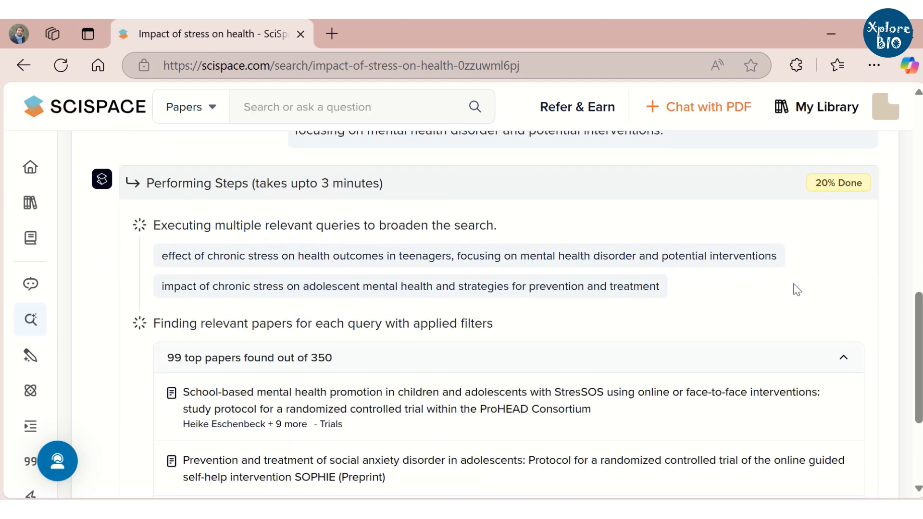
{"action": "scroll", "coordinate": [797, 290], "scroll_direction": "down", "scroll_amount": 1}
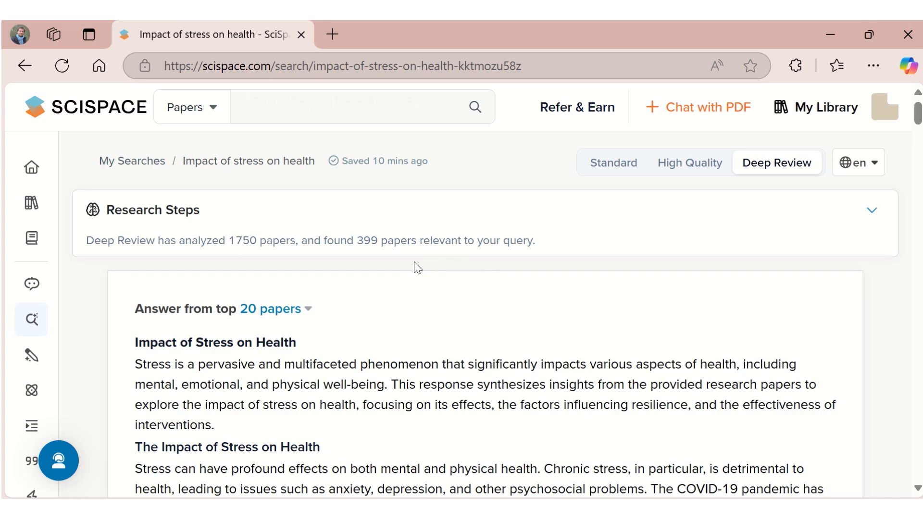
Step: Expand the full synthesized answer and zoom the page out to read it
{"action": "scroll", "coordinate": [370, 327], "scroll_direction": "down", "scroll_amount": 6}
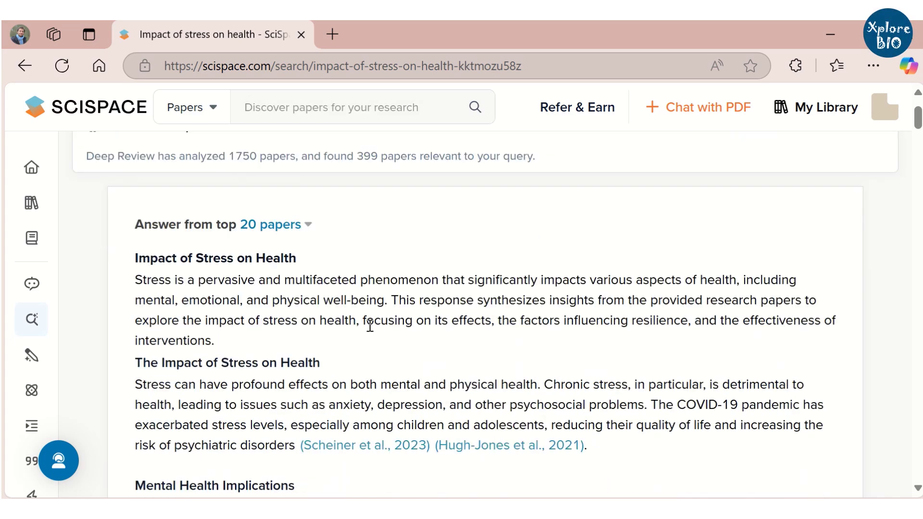
{"action": "left_click", "coordinate": [199, 290]}
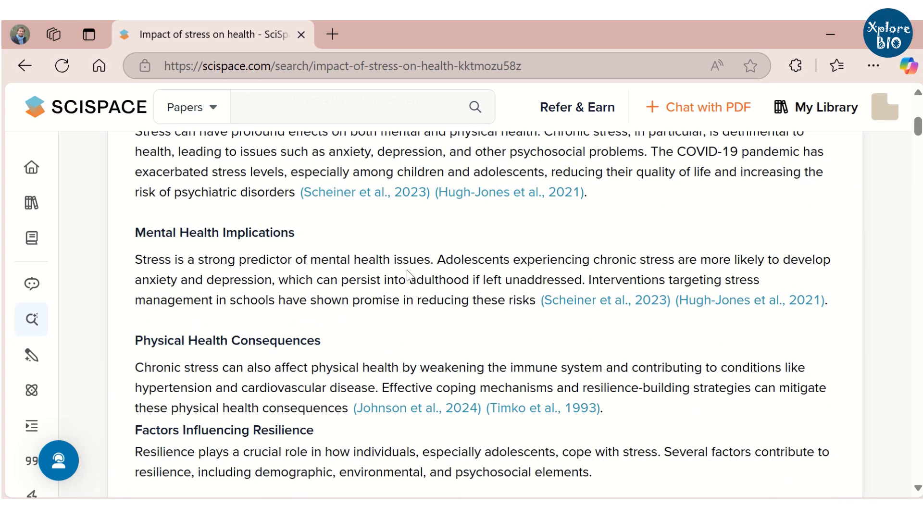
{"action": "scroll", "coordinate": [413, 274], "scroll_direction": "down", "scroll_amount": 3}
{"action": "scroll", "coordinate": [231, 264], "scroll_direction": "down", "scroll_amount": 5}
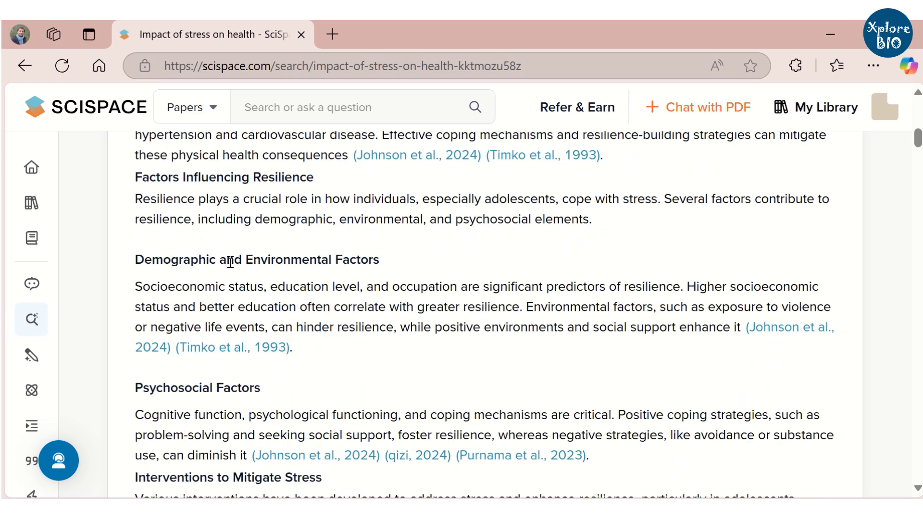
{"action": "scroll", "coordinate": [236, 302], "scroll_direction": "down", "scroll_amount": 3}
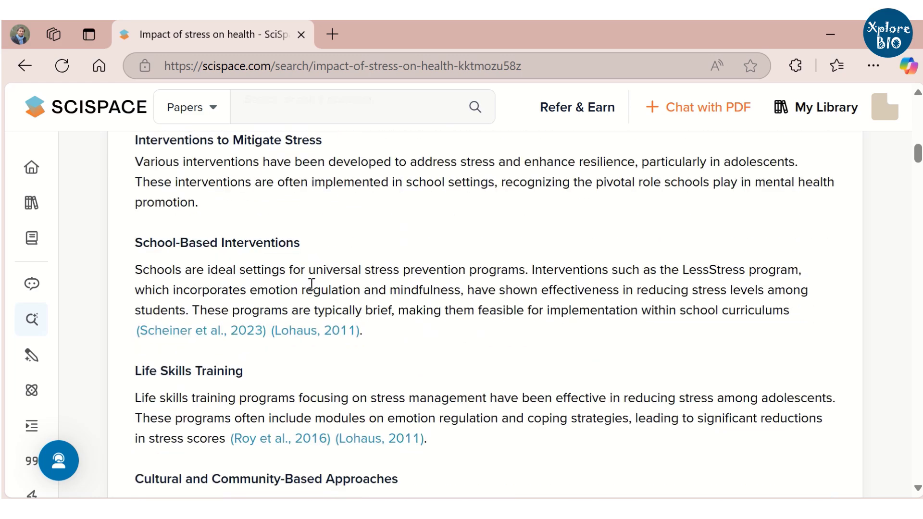
{"action": "key", "text": "ctrl+minus"}
{"action": "scroll", "coordinate": [814, 279], "scroll_direction": "down", "scroll_amount": 5}
{"action": "scroll", "coordinate": [478, 276], "scroll_direction": "down", "scroll_amount": 8}
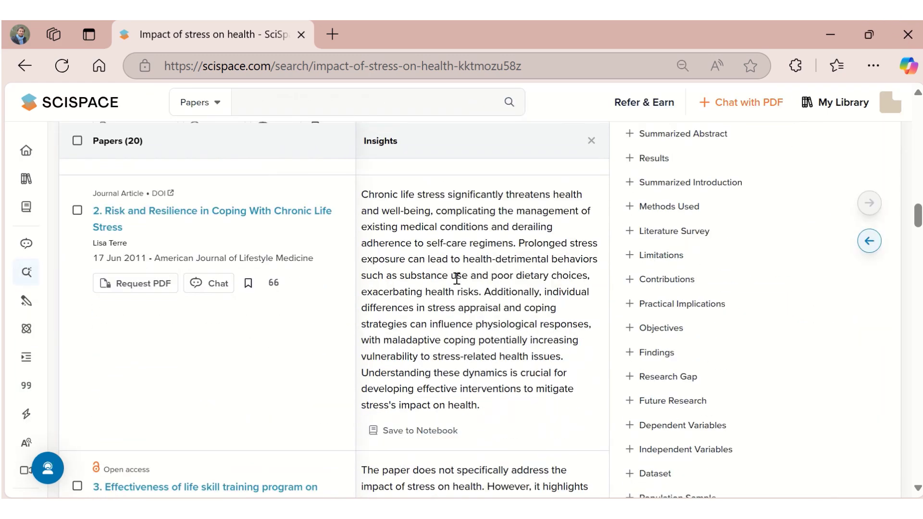
{"action": "scroll", "coordinate": [470, 288], "scroll_direction": "up", "scroll_amount": 10}
{"action": "scroll", "coordinate": [529, 286], "scroll_direction": "down", "scroll_amount": 3}
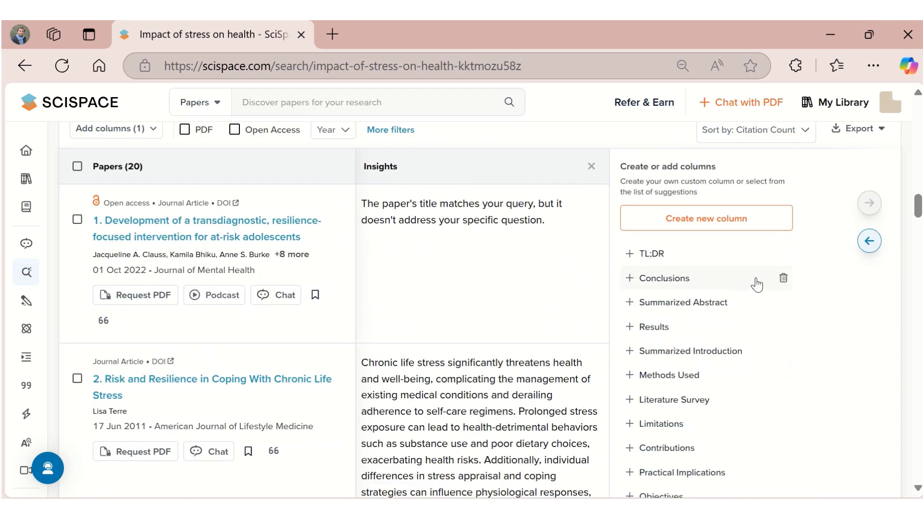
Step: Add Summarized Abstract, Methods Used and Findings columns to the papers table
{"action": "left_click", "coordinate": [635, 303]}
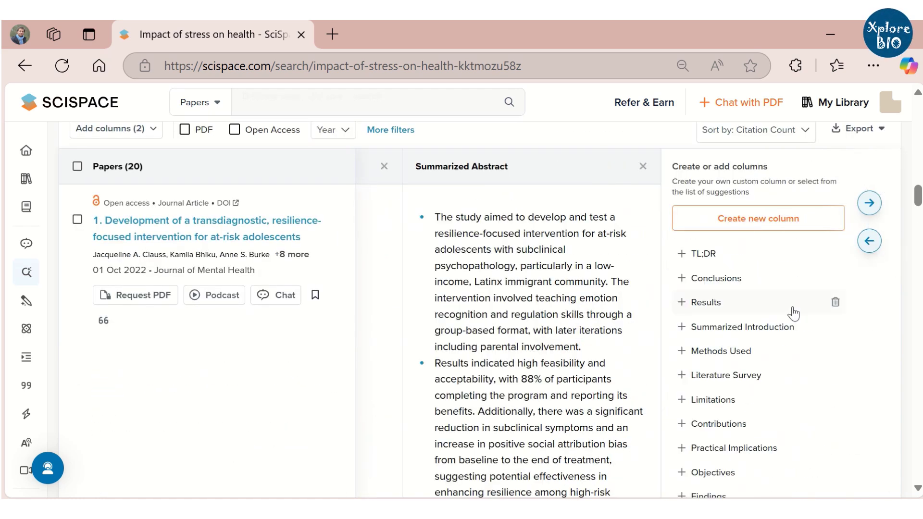
{"action": "scroll", "coordinate": [712, 320], "scroll_direction": "down", "scroll_amount": 2}
{"action": "left_click", "coordinate": [626, 272]}
{"action": "scroll", "coordinate": [784, 317], "scroll_direction": "down", "scroll_amount": 2}
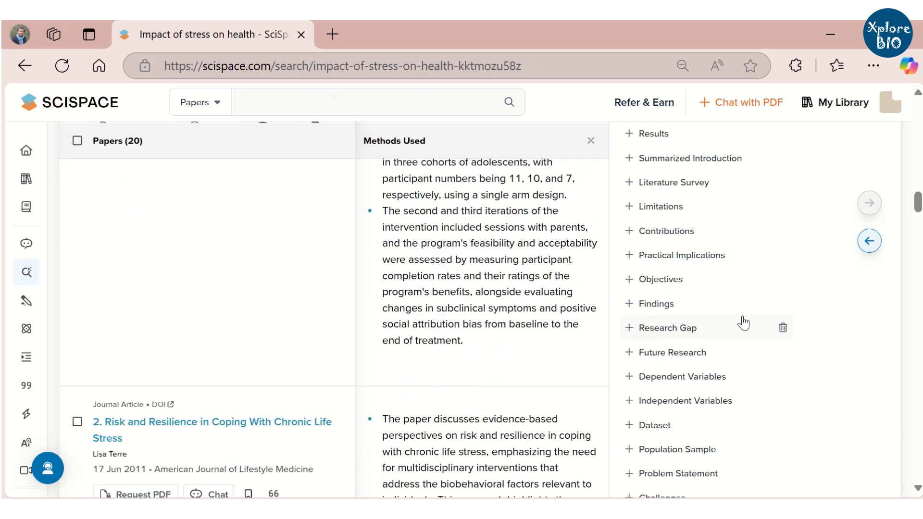
{"action": "left_click", "coordinate": [630, 304]}
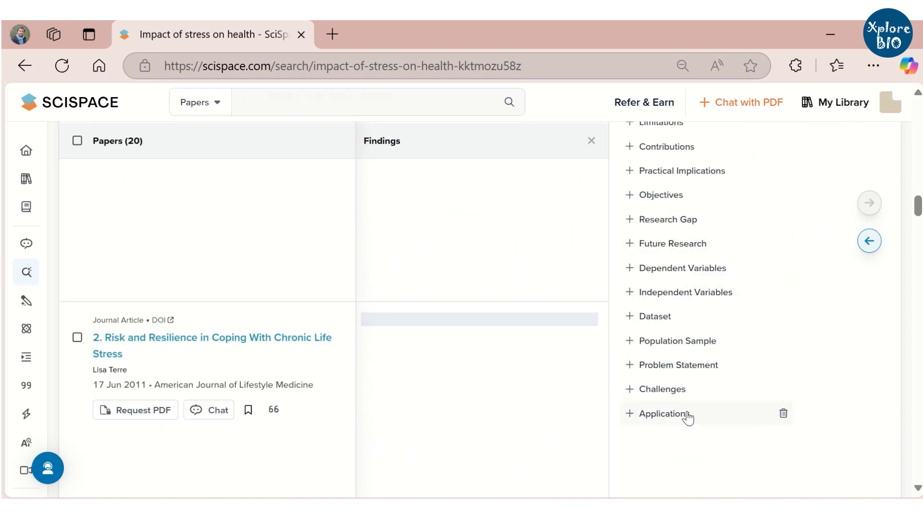
{"action": "scroll", "coordinate": [557, 342], "scroll_direction": "up", "scroll_amount": 5}
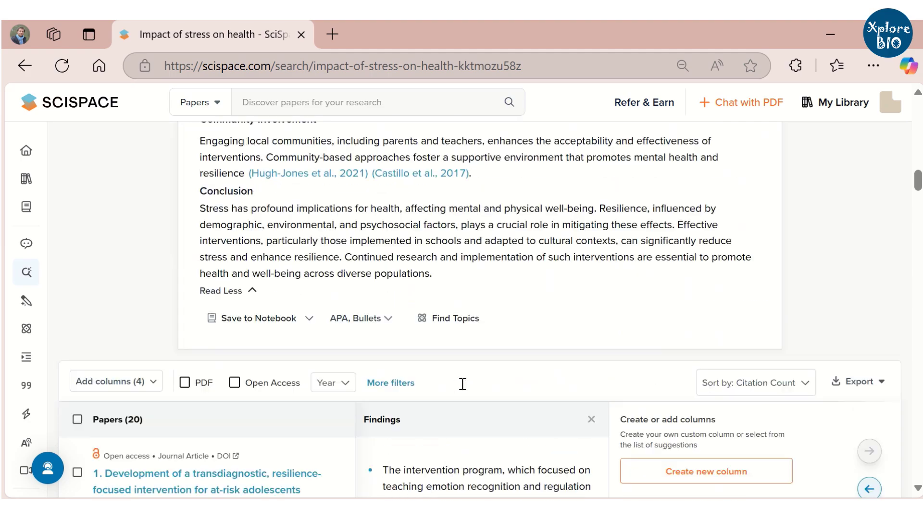
{"action": "scroll", "coordinate": [552, 383], "scroll_direction": "down", "scroll_amount": 2}
{"action": "left_click", "coordinate": [869, 406]}
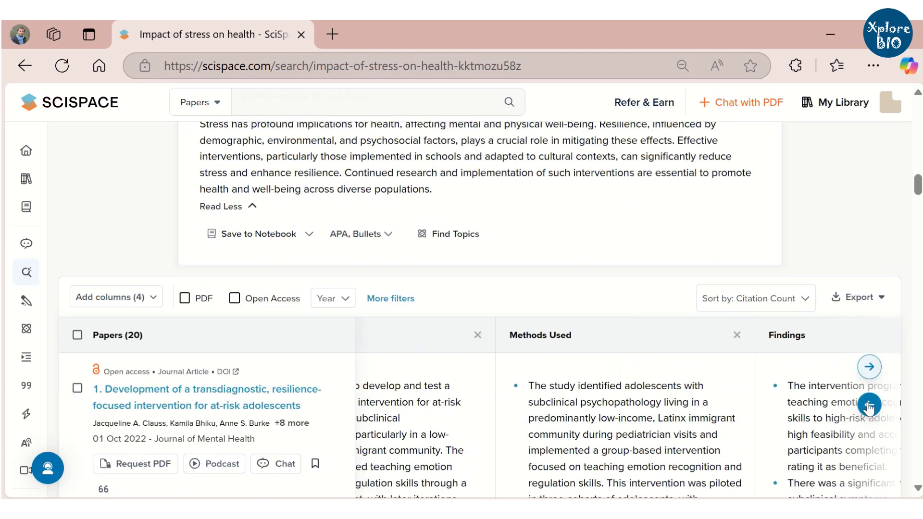
{"action": "left_click", "coordinate": [870, 405]}
{"action": "left_click", "coordinate": [869, 405]}
{"action": "scroll", "coordinate": [701, 404], "scroll_direction": "down", "scroll_amount": 5}
{"action": "scroll", "coordinate": [701, 404], "scroll_direction": "down", "scroll_amount": 6}
Step: Export the papers table as an Excel file and read the abstracts in cells F3 and F6
{"action": "left_click", "coordinate": [886, 148]}
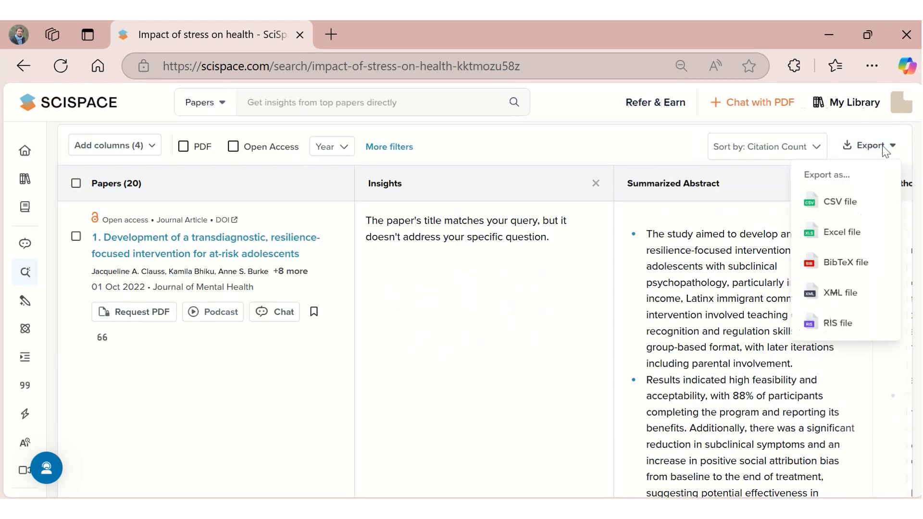
{"action": "left_click", "coordinate": [843, 232]}
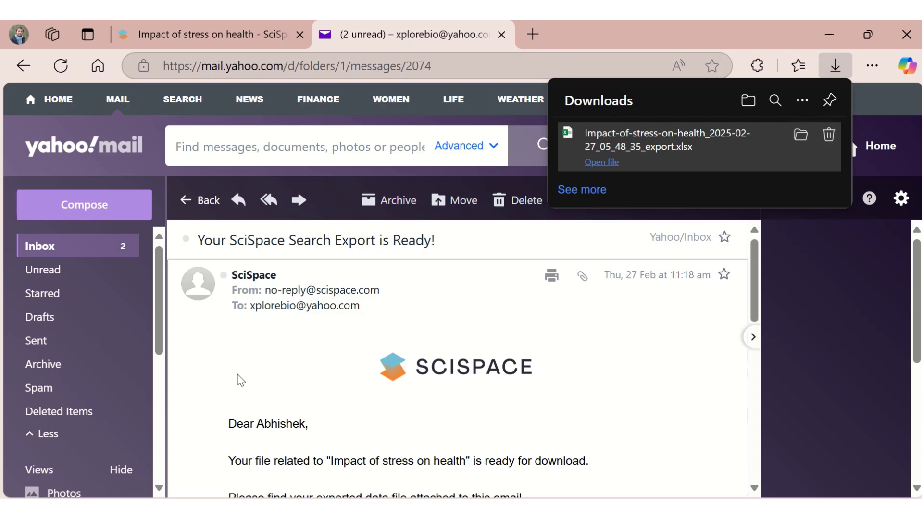
{"action": "scroll", "coordinate": [239, 377], "scroll_direction": "down", "scroll_amount": 5}
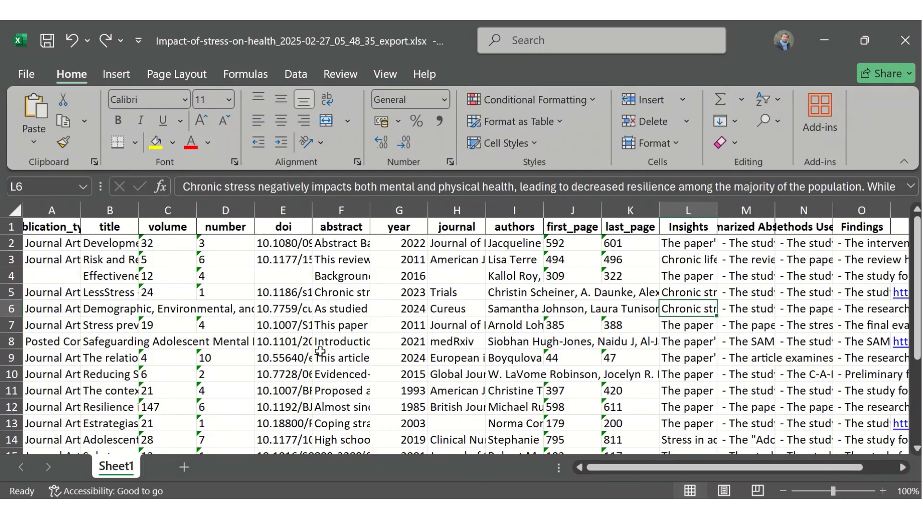
{"action": "left_click", "coordinate": [342, 229]}
{"action": "double_click", "coordinate": [342, 262]}
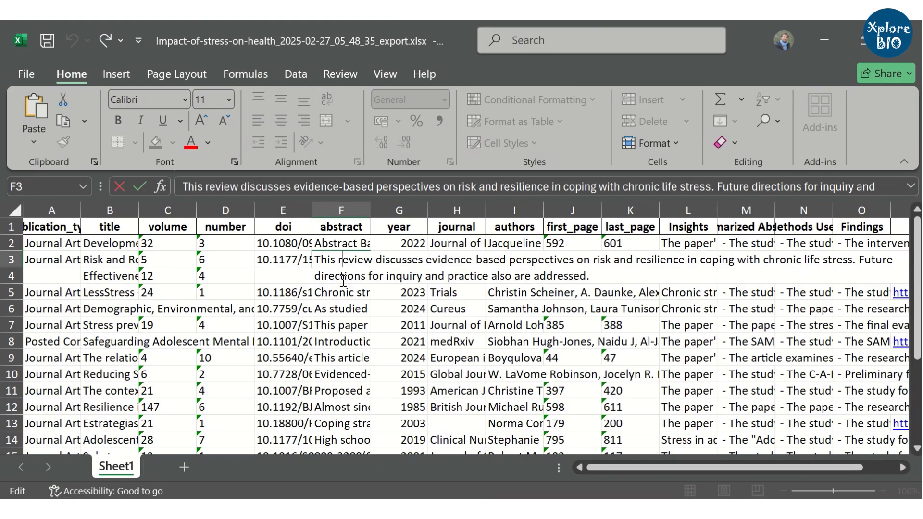
{"action": "double_click", "coordinate": [341, 309]}
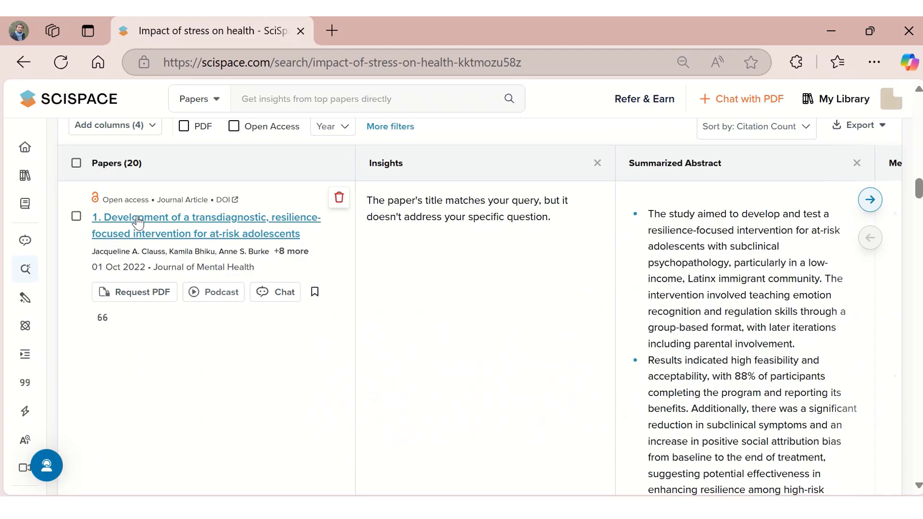
Step: Read the first paper's resilience intervention abstract on Taylor & Francis, then return to SciSpace
{"action": "left_click", "coordinate": [238, 199]}
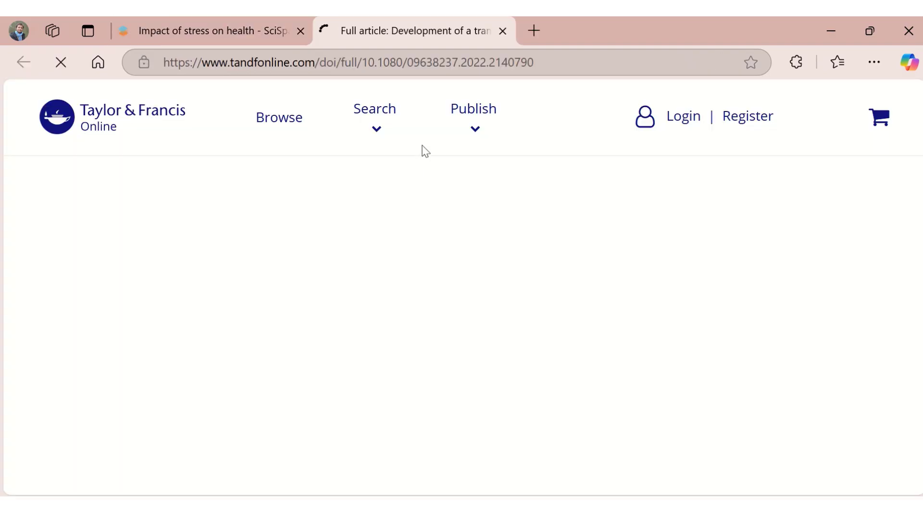
{"action": "scroll", "coordinate": [394, 370], "scroll_direction": "down", "scroll_amount": 10}
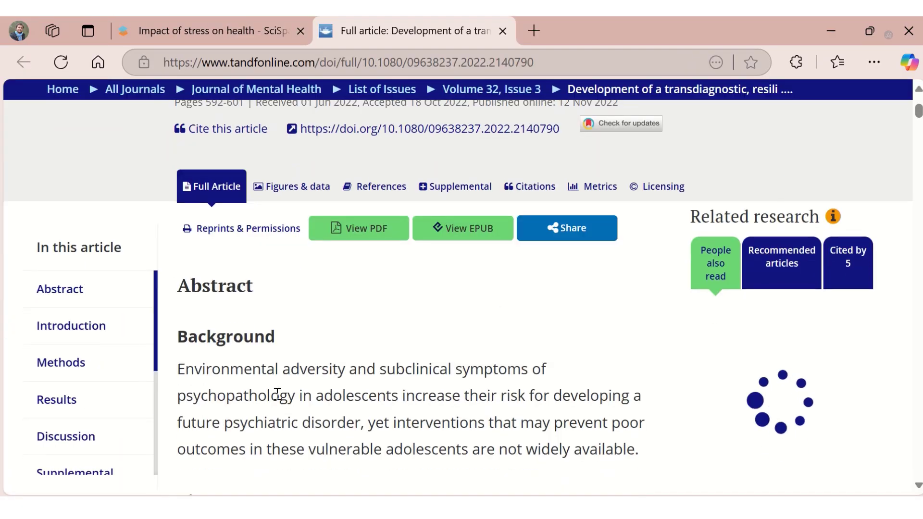
{"action": "scroll", "coordinate": [240, 385], "scroll_direction": "down", "scroll_amount": 3}
{"action": "scroll", "coordinate": [130, 367], "scroll_direction": "down", "scroll_amount": 3}
{"action": "scroll", "coordinate": [332, 373], "scroll_direction": "down", "scroll_amount": 5}
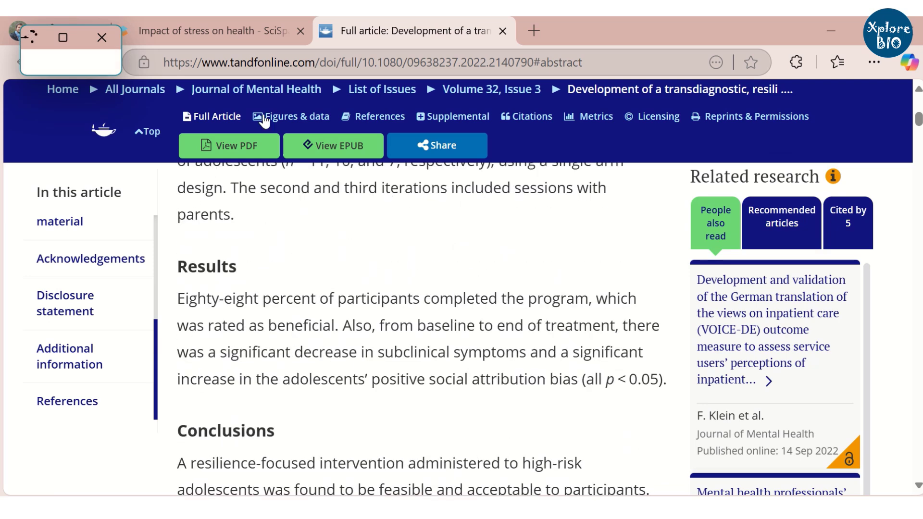
{"action": "left_click", "coordinate": [230, 36]}
{"action": "scroll", "coordinate": [399, 335], "scroll_direction": "down", "scroll_amount": 5}
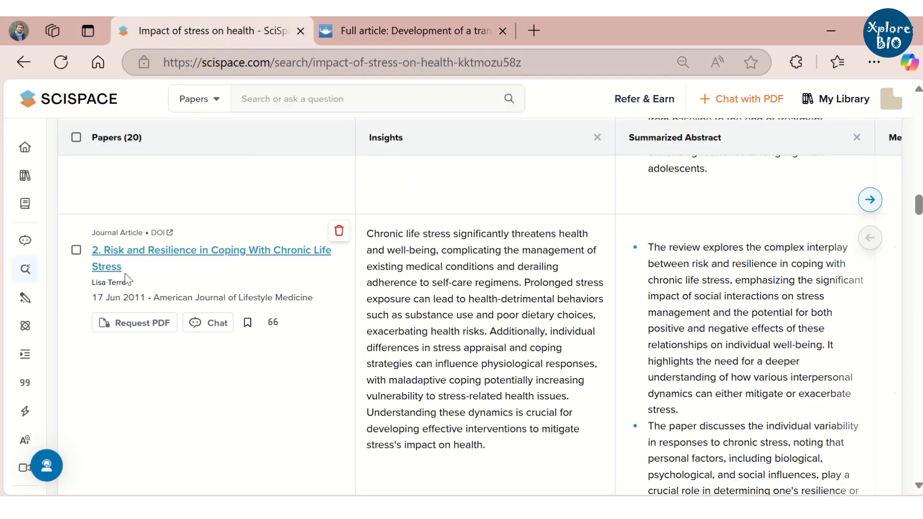
Step: Open the Request PDF dialog for the Risk and Resilience paper and begin a message to its authors
{"action": "left_click", "coordinate": [152, 328]}
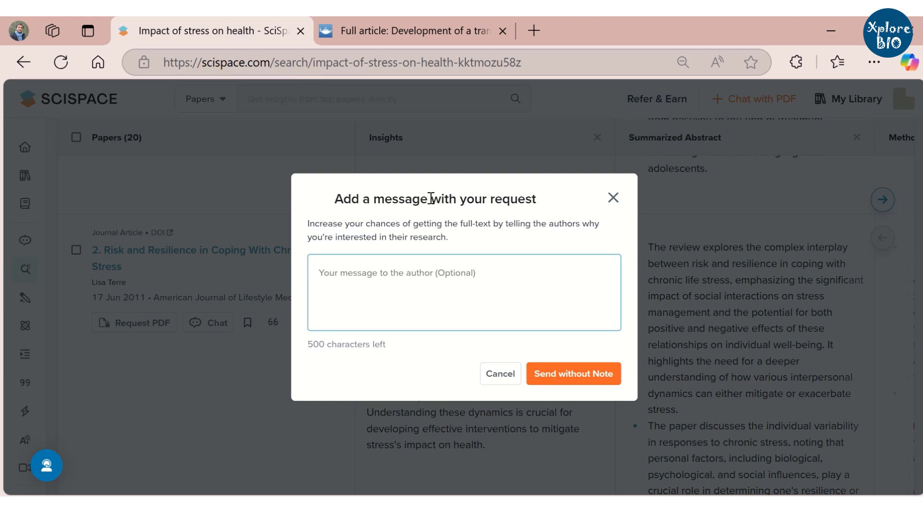
{"action": "left_click_drag", "start_coordinate": [337, 224], "coordinate": [462, 238]}
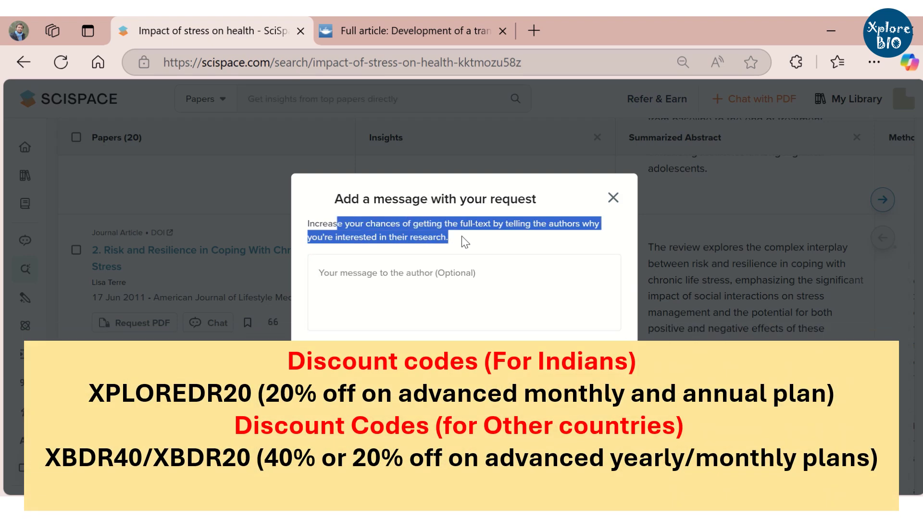
{"action": "left_click", "coordinate": [359, 289]}
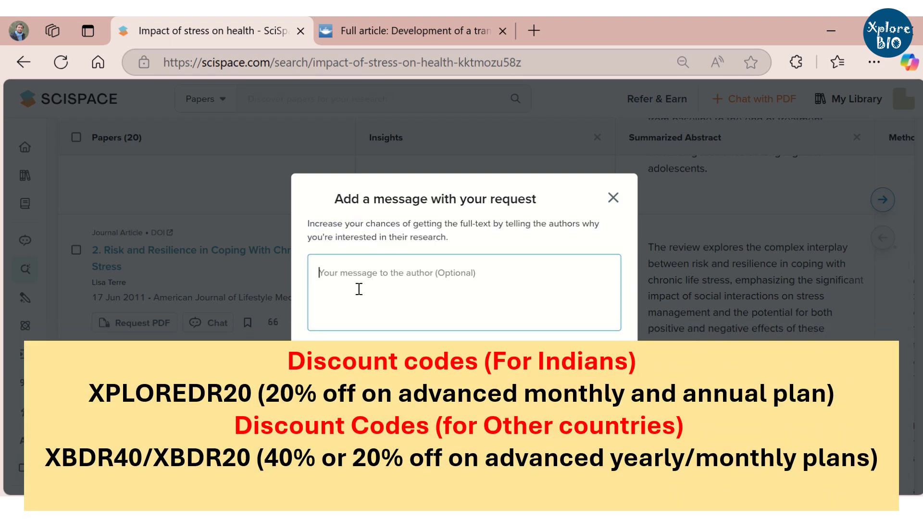
{"action": "type", "text": "s"}
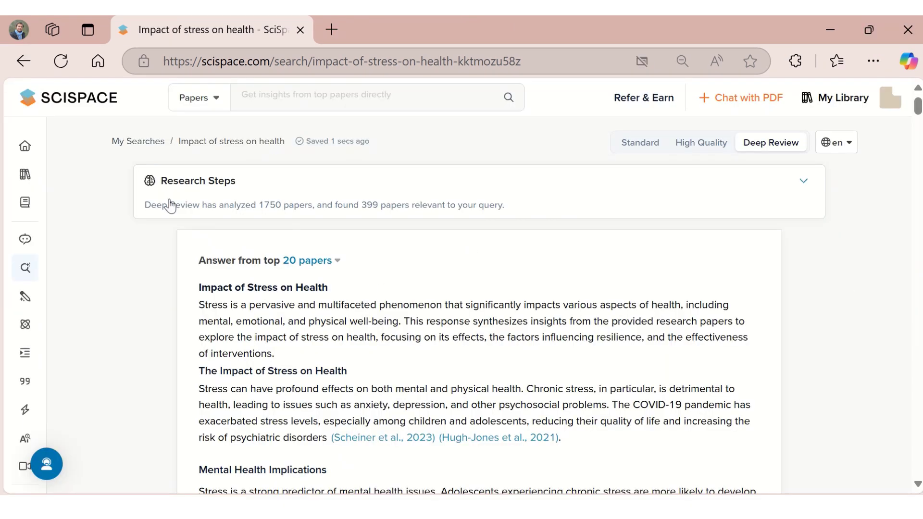
Step: Expand the Deep Review's research steps and review the generated chronic stress search queries
{"action": "left_click", "coordinate": [804, 182]}
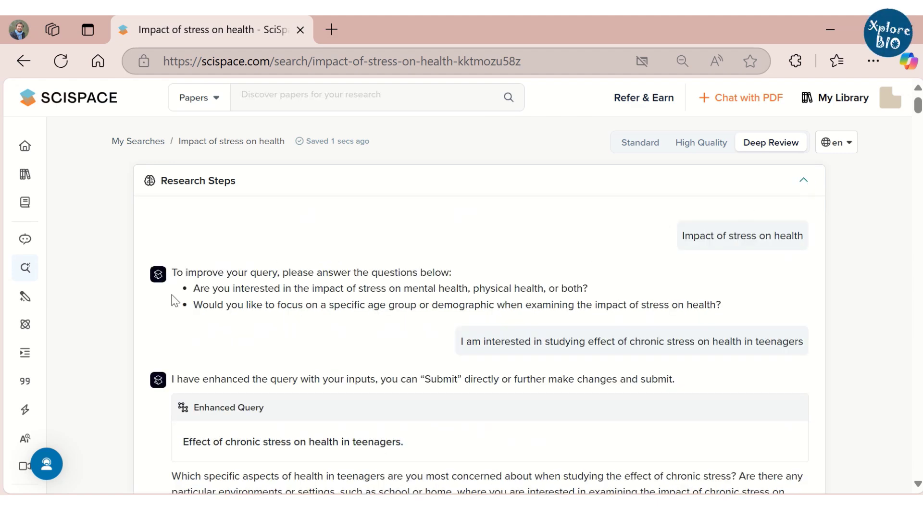
{"action": "scroll", "coordinate": [472, 301], "scroll_direction": "down", "scroll_amount": 2}
{"action": "scroll", "coordinate": [533, 324], "scroll_direction": "down", "scroll_amount": 2}
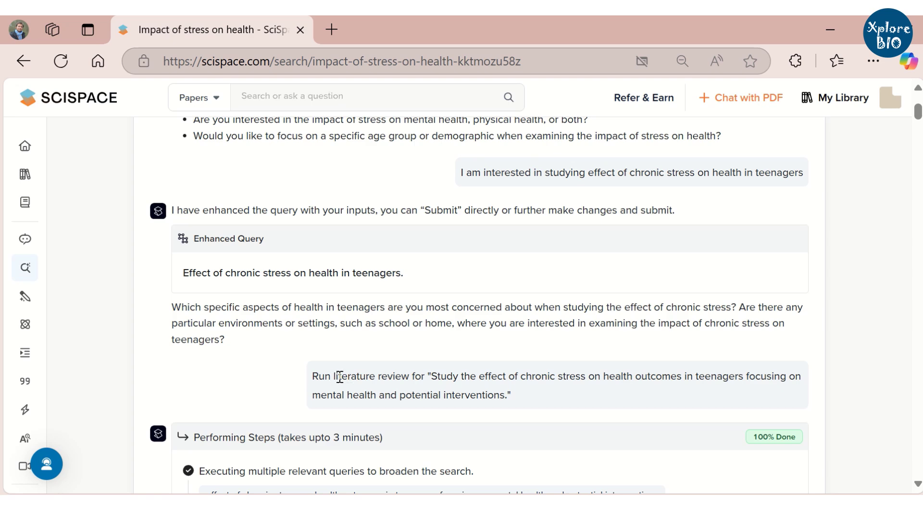
{"action": "left_click_drag", "start_coordinate": [313, 375], "coordinate": [523, 400]}
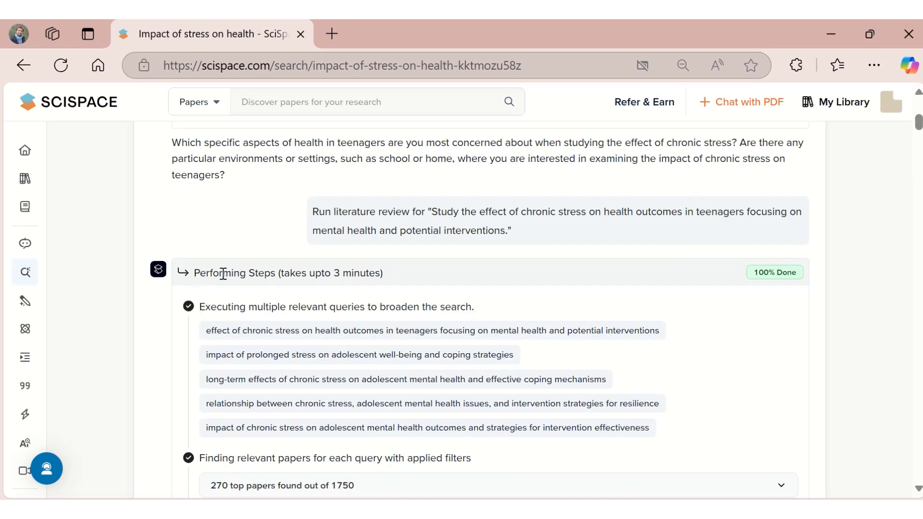
{"action": "left_click_drag", "start_coordinate": [208, 331], "coordinate": [300, 331]}
{"action": "left_click", "coordinate": [248, 353]}
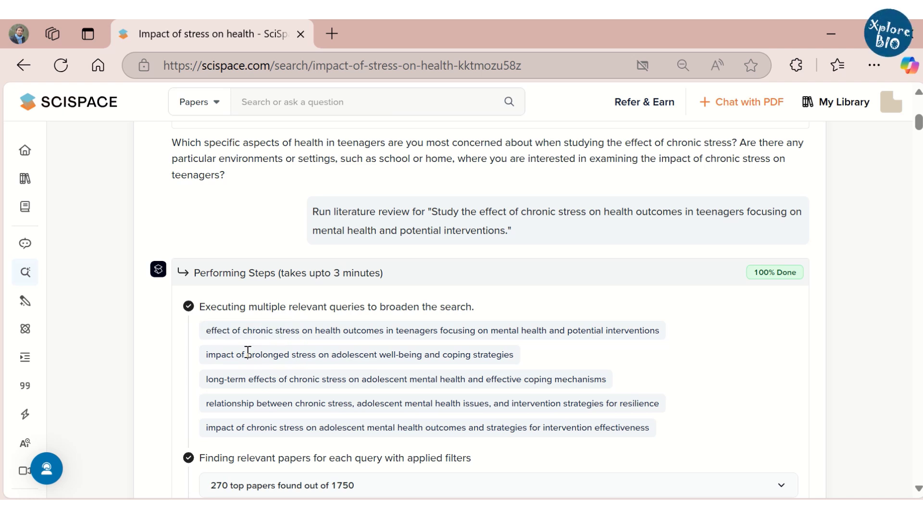
{"action": "left_click_drag", "start_coordinate": [248, 352], "coordinate": [319, 352]}
{"action": "left_click_drag", "start_coordinate": [215, 380], "coordinate": [255, 380]}
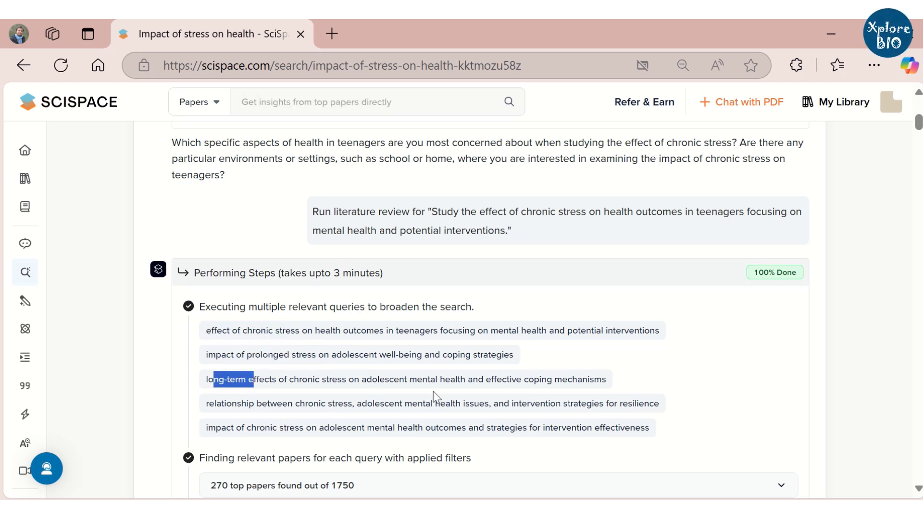
{"action": "left_click_drag", "start_coordinate": [567, 330], "coordinate": [645, 330]}
{"action": "left_click_drag", "start_coordinate": [446, 355], "coordinate": [648, 408]}
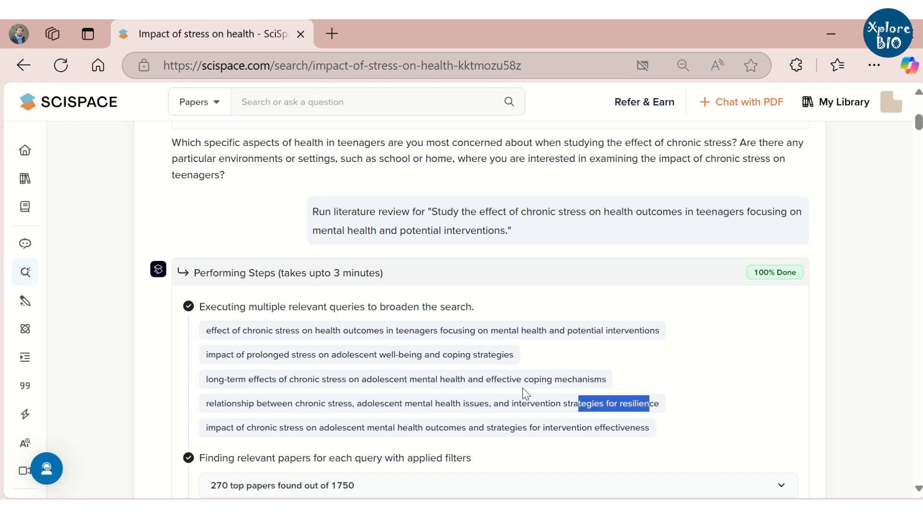
{"action": "left_click", "coordinate": [405, 399]}
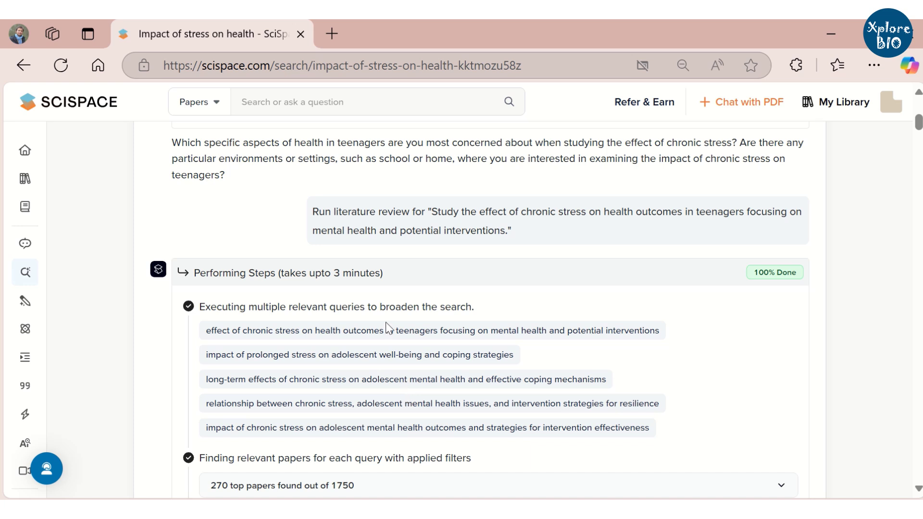
{"action": "scroll", "coordinate": [386, 322], "scroll_direction": "down", "scroll_amount": 3}
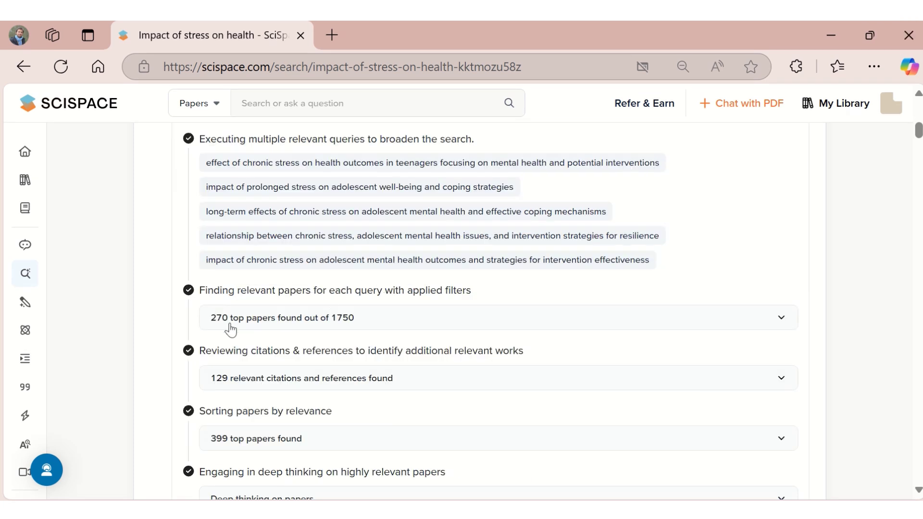
Step: Expand the '270 top papers found out of 1750' step and show the complete paper list
{"action": "left_click_drag", "start_coordinate": [217, 354], "coordinate": [520, 352]}
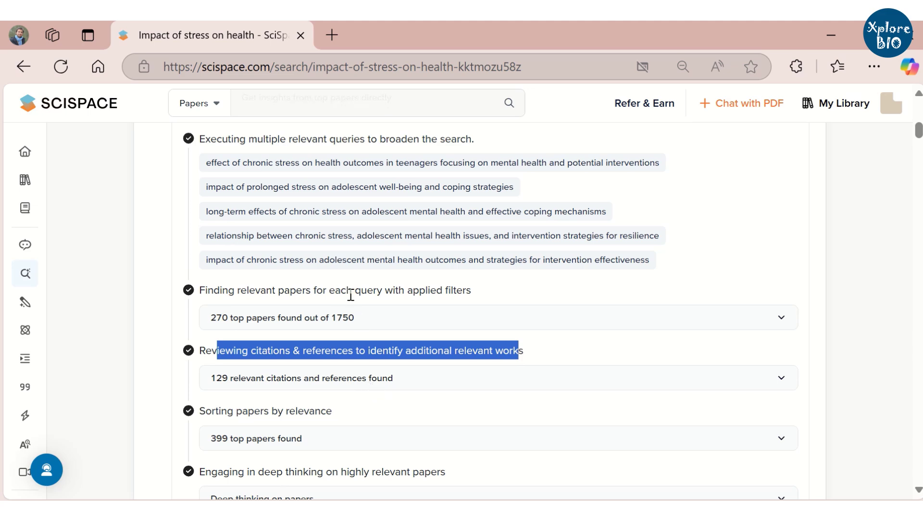
{"action": "scroll", "coordinate": [343, 365], "scroll_direction": "down", "scroll_amount": 2}
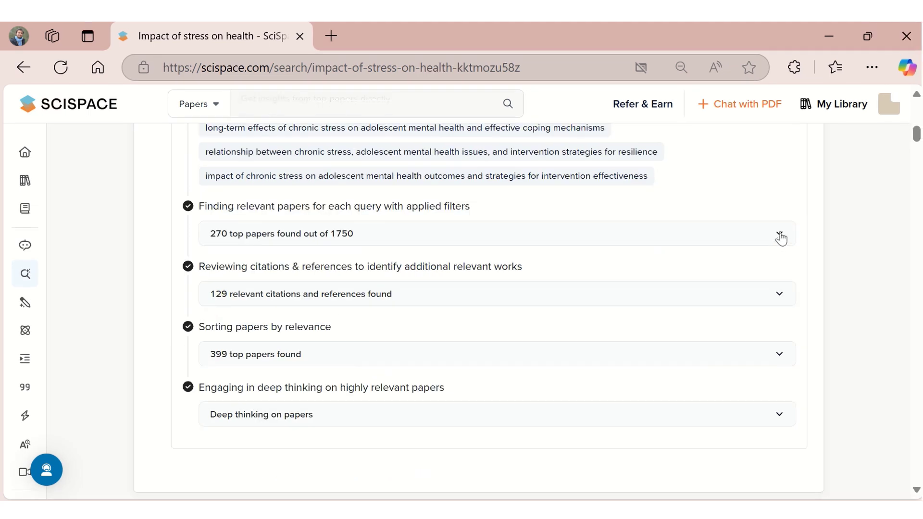
{"action": "left_click", "coordinate": [779, 236]}
{"action": "left_click", "coordinate": [477, 410]}
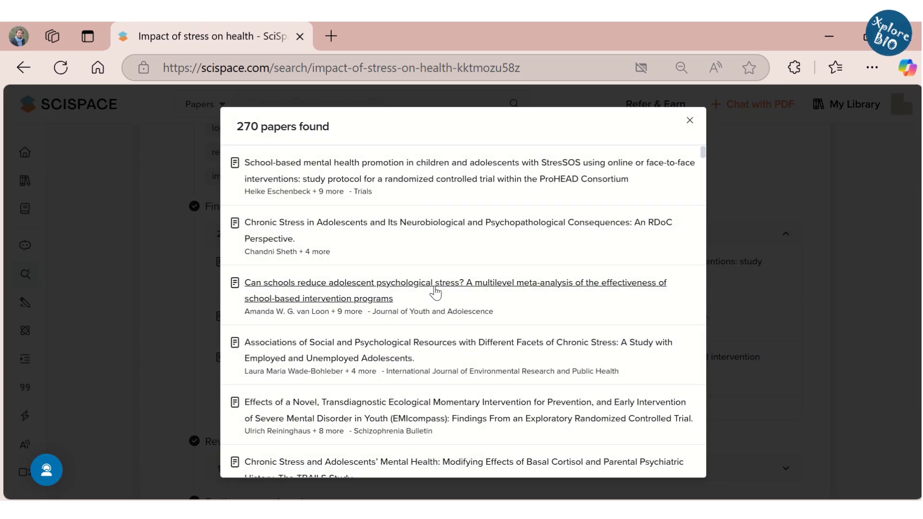
Step: Open the first listed paper in a new tab, view its Trials article via DOI, then close it
{"action": "right_click", "coordinate": [385, 175]}
{"action": "left_click", "coordinate": [403, 185]}
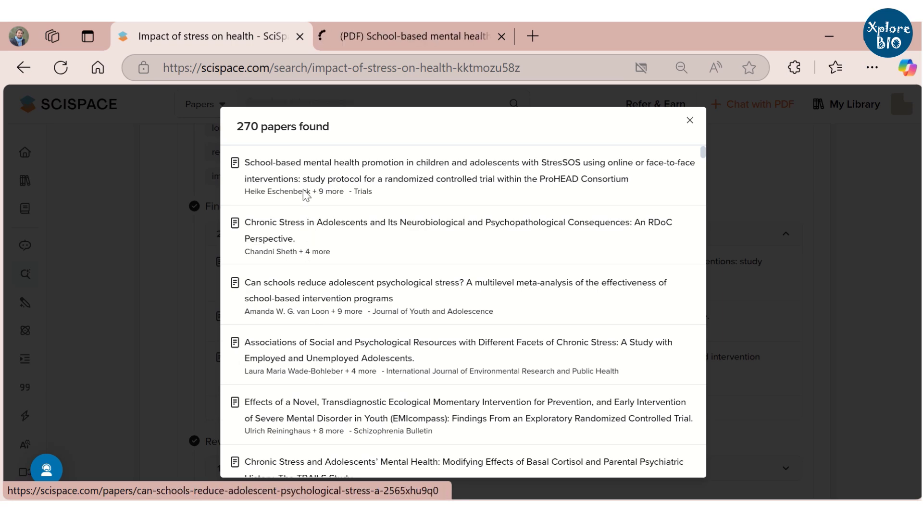
{"action": "key", "text": "ctrl+Tab"}
{"action": "scroll", "coordinate": [336, 398], "scroll_direction": "down", "scroll_amount": 5}
{"action": "scroll", "coordinate": [318, 348], "scroll_direction": "up", "scroll_amount": 5}
{"action": "left_click", "coordinate": [251, 188]}
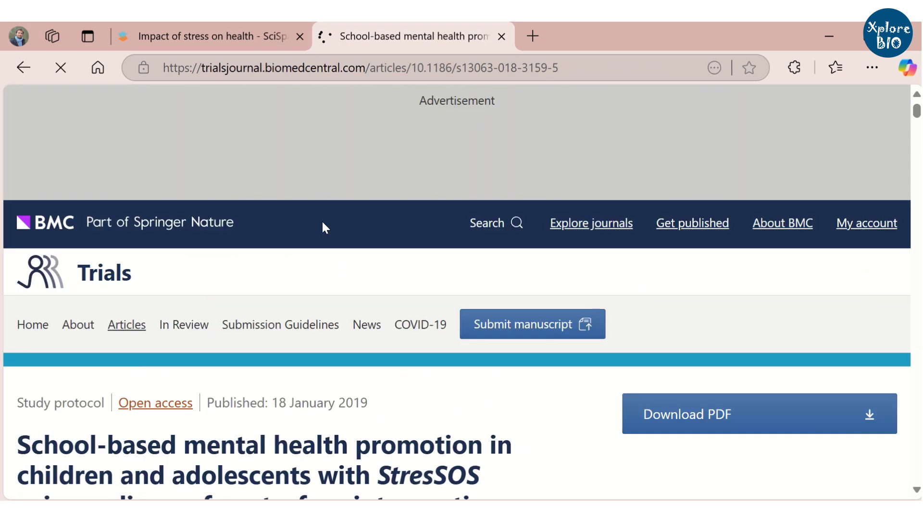
{"action": "key", "text": "ctrl+w"}
Step: Expand the 'Deep thinking on papers' step to read the reasoning on the 20 papers
{"action": "left_click_drag", "start_coordinate": [242, 241], "coordinate": [325, 243]}
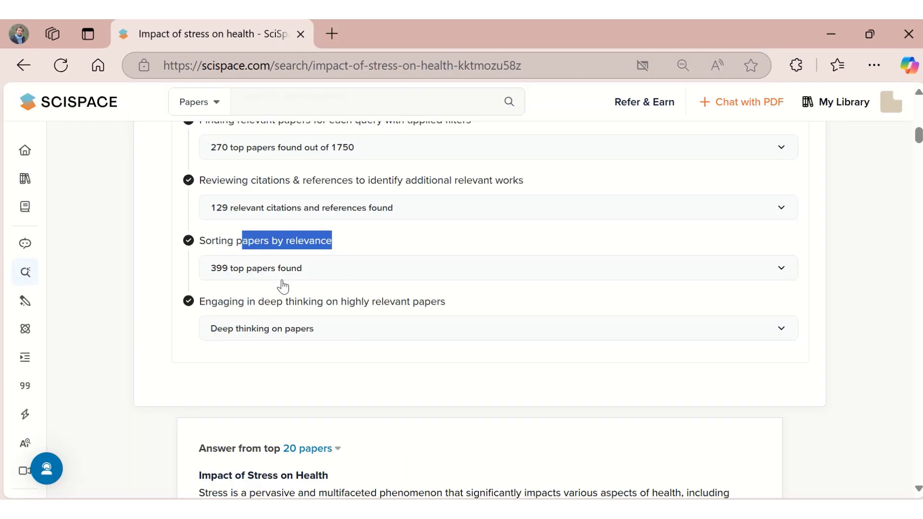
{"action": "left_click", "coordinate": [236, 288]}
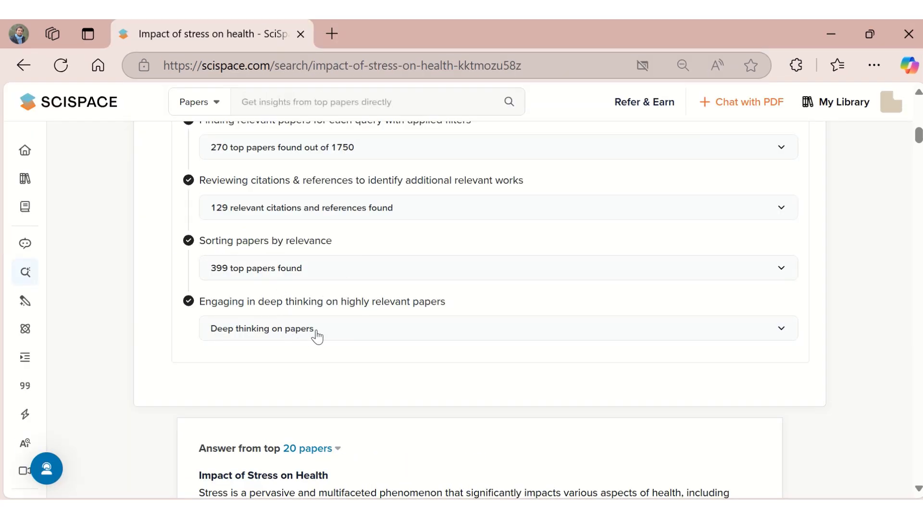
{"action": "left_click", "coordinate": [739, 336]}
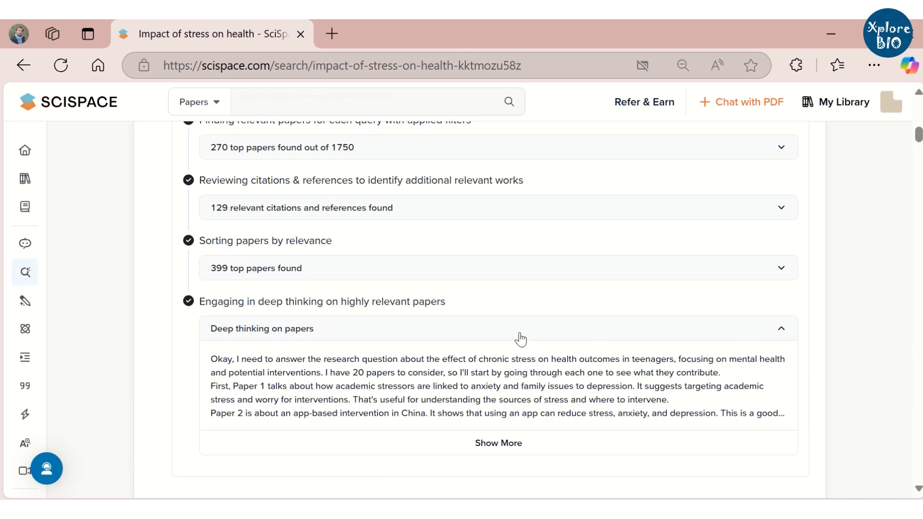
{"action": "scroll", "coordinate": [517, 339], "scroll_direction": "down", "scroll_amount": 2}
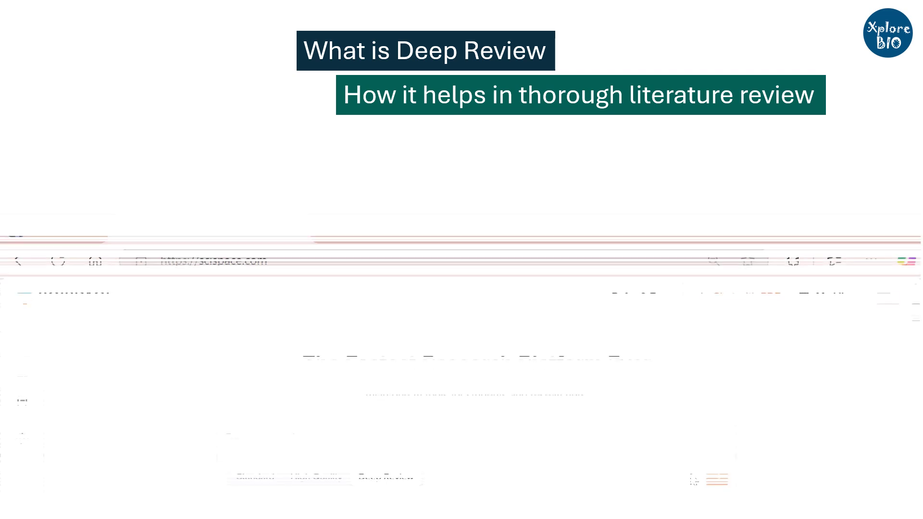
Step: Set the search mode back to Standard, then open the Browser Control waitlist from the sidebar tools
{"action": "left_click", "coordinate": [307, 479]}
{"action": "left_click", "coordinate": [251, 481]}
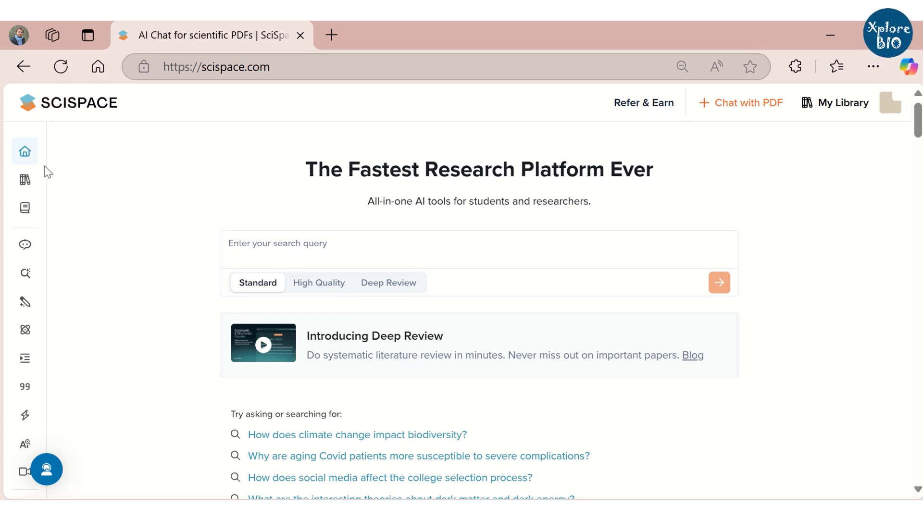
{"action": "mouse_move", "coordinate": [66, 165]}
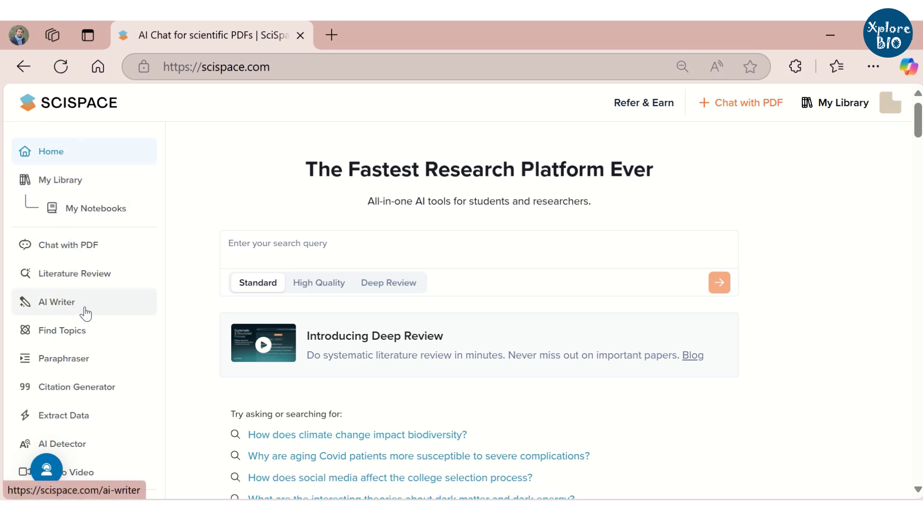
{"action": "scroll", "coordinate": [89, 315], "scroll_direction": "down", "scroll_amount": 2}
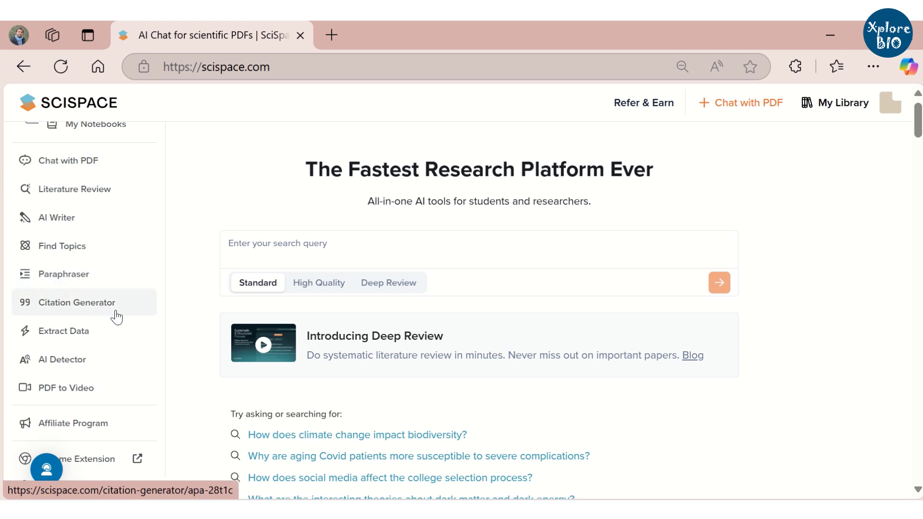
{"action": "scroll", "coordinate": [116, 317], "scroll_direction": "down", "scroll_amount": 2}
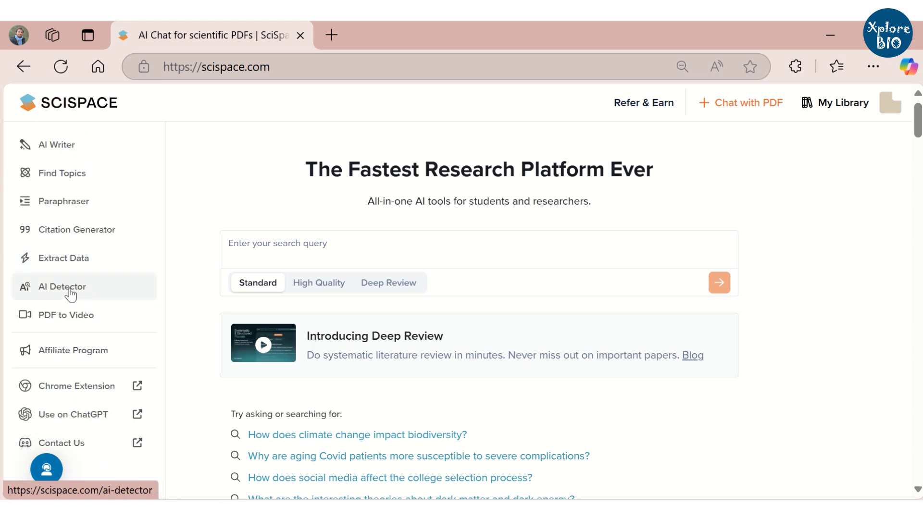
{"action": "scroll", "coordinate": [92, 310], "scroll_direction": "down", "scroll_amount": 2}
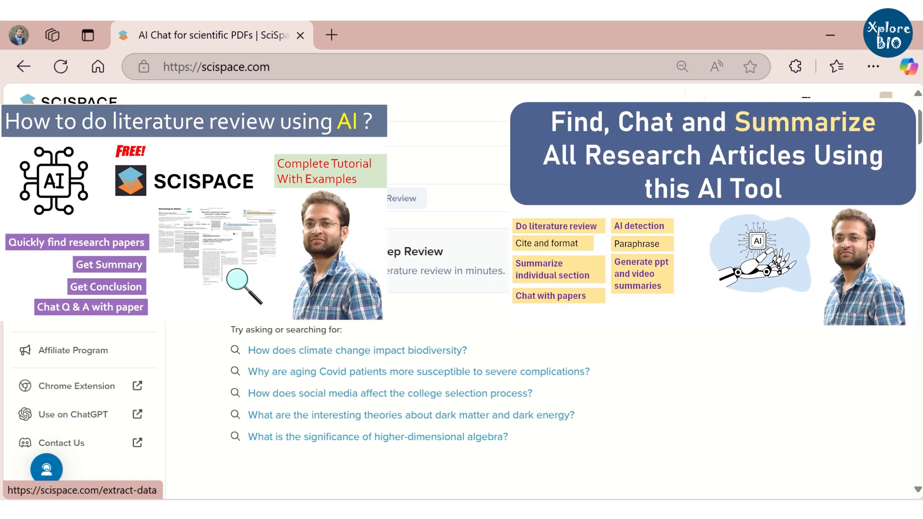
{"action": "left_click", "coordinate": [522, 276]}
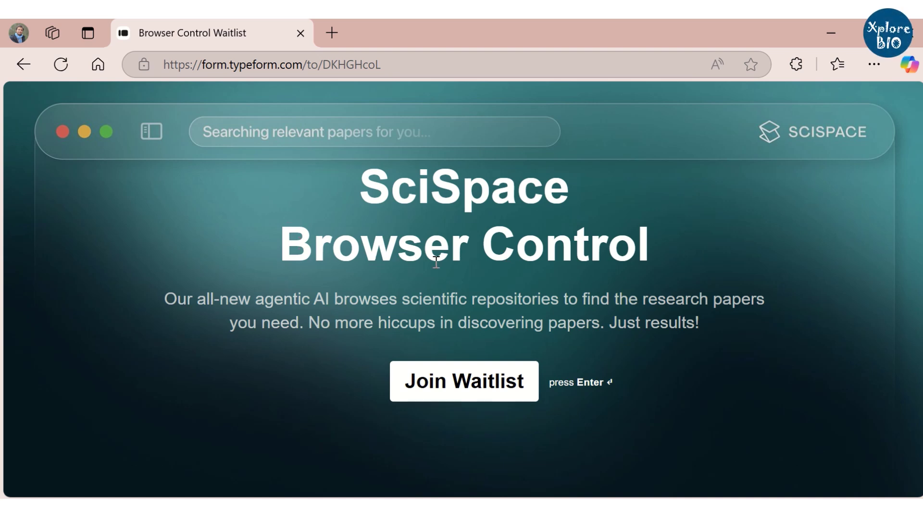
Step: Join the SciSpace Browser Control waitlist to reach the 'Where can we contact you?' question
{"action": "left_click", "coordinate": [482, 391]}
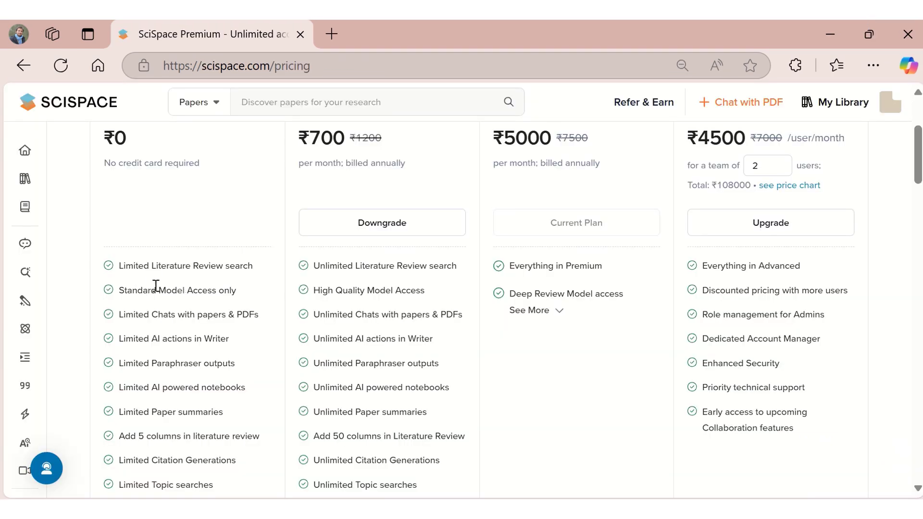
Step: Highlight 'Deep Review Model access' and expand the Advanced plan's full feature list
{"action": "scroll", "coordinate": [165, 295], "scroll_direction": "down", "scroll_amount": 4}
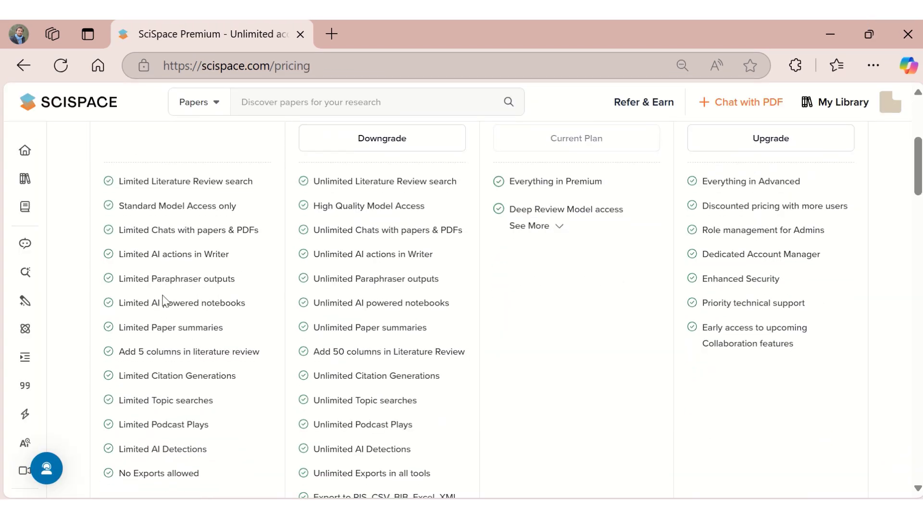
{"action": "scroll", "coordinate": [171, 388], "scroll_direction": "up", "scroll_amount": 6}
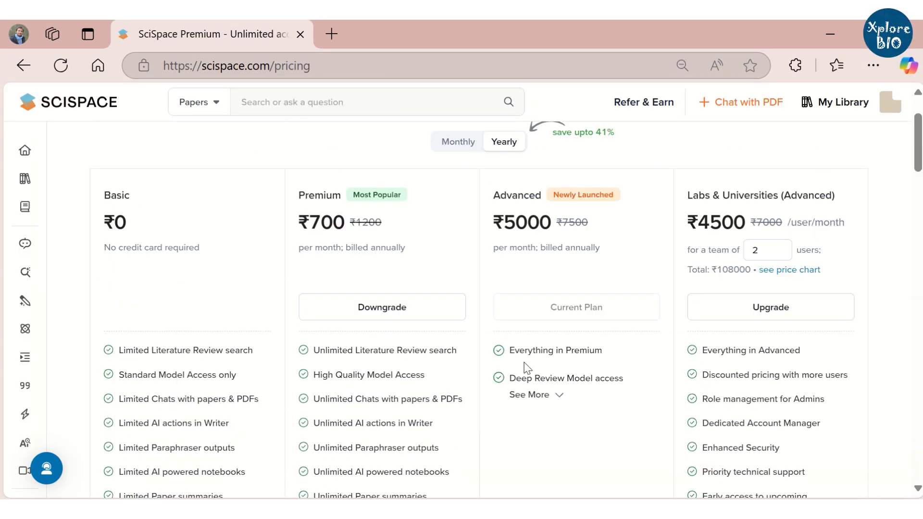
{"action": "scroll", "coordinate": [577, 212], "scroll_direction": "down", "scroll_amount": 2}
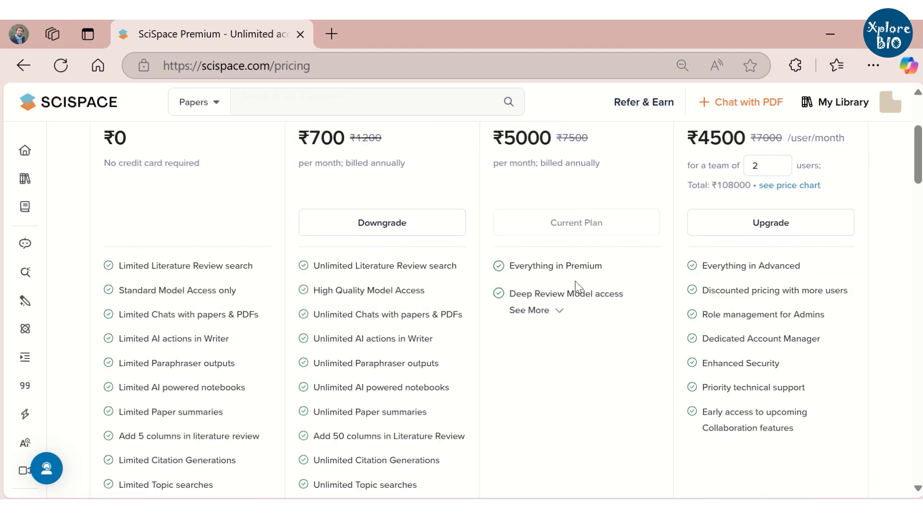
{"action": "triple_click", "coordinate": [554, 296]}
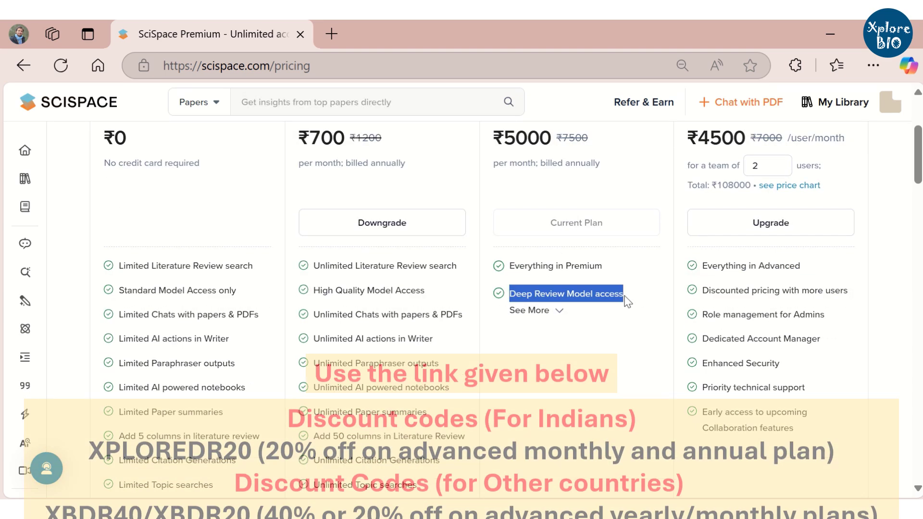
{"action": "left_click", "coordinate": [561, 313]}
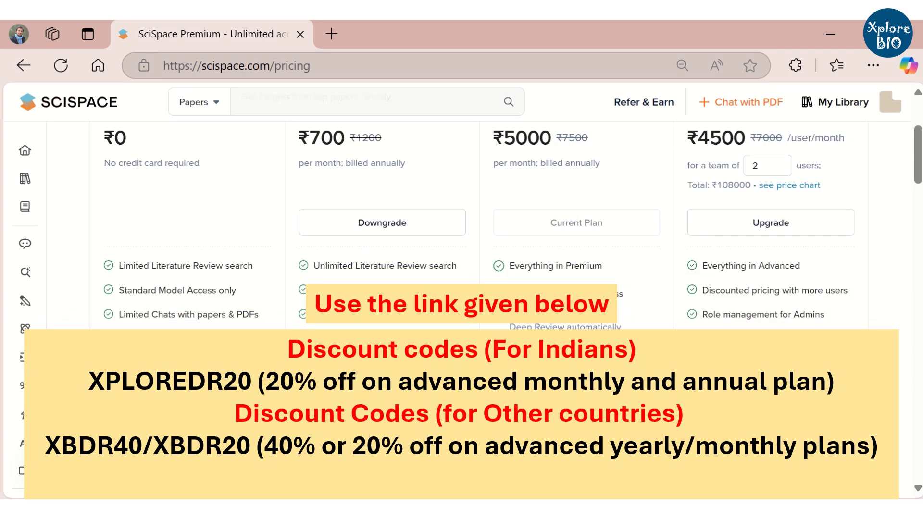